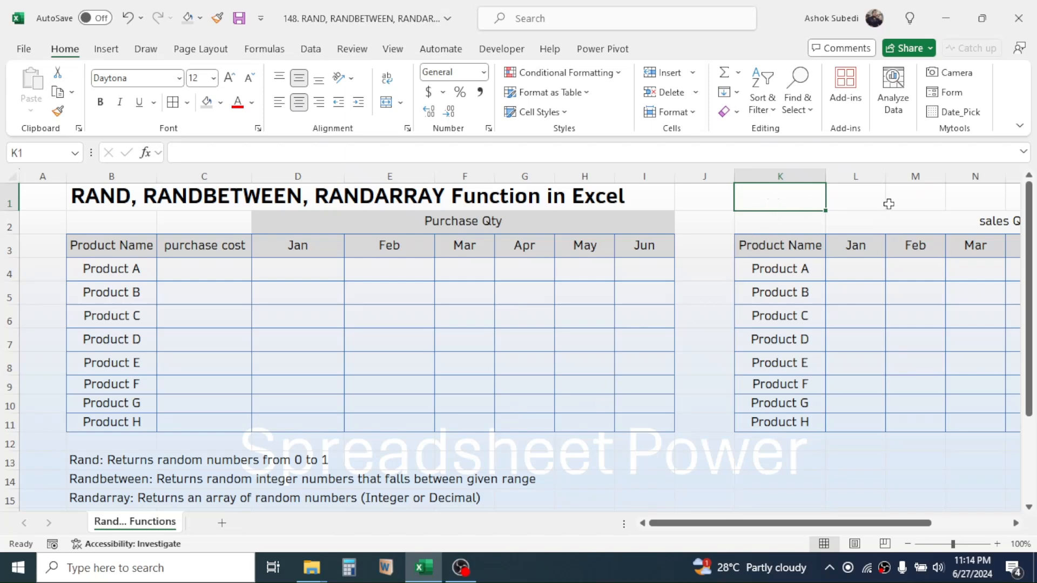
# - Enter the formula =RAND() in cell K1
pyautogui.write('=RAN')
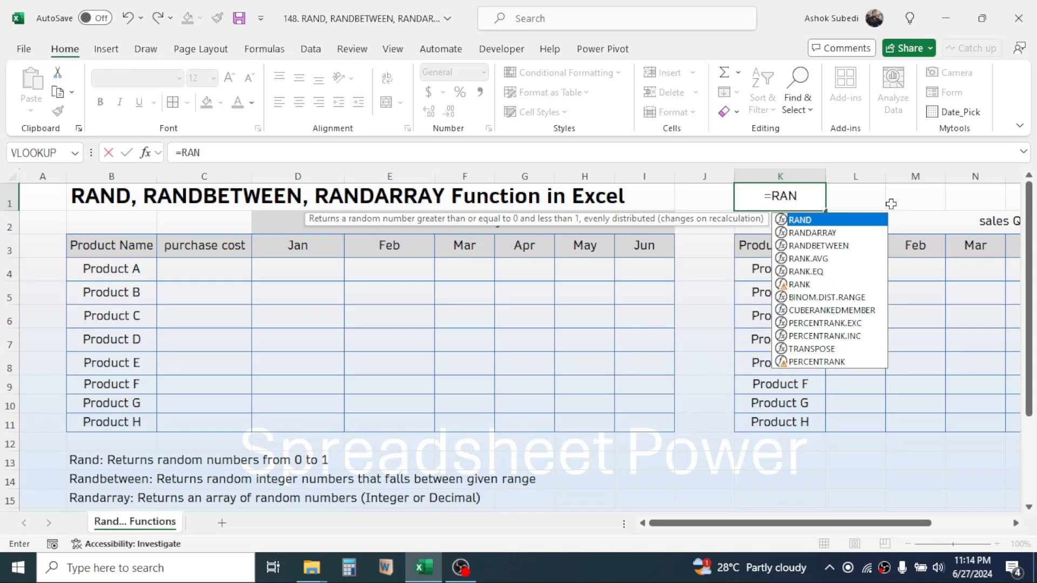
pyautogui.write('D()')
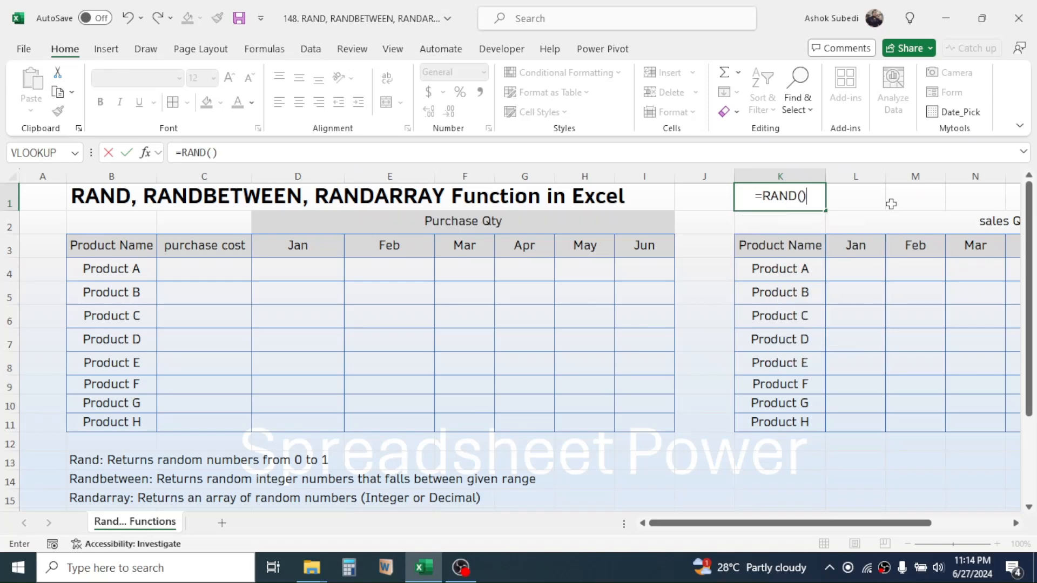
pyautogui.hotkey('ctrl', 'Return')
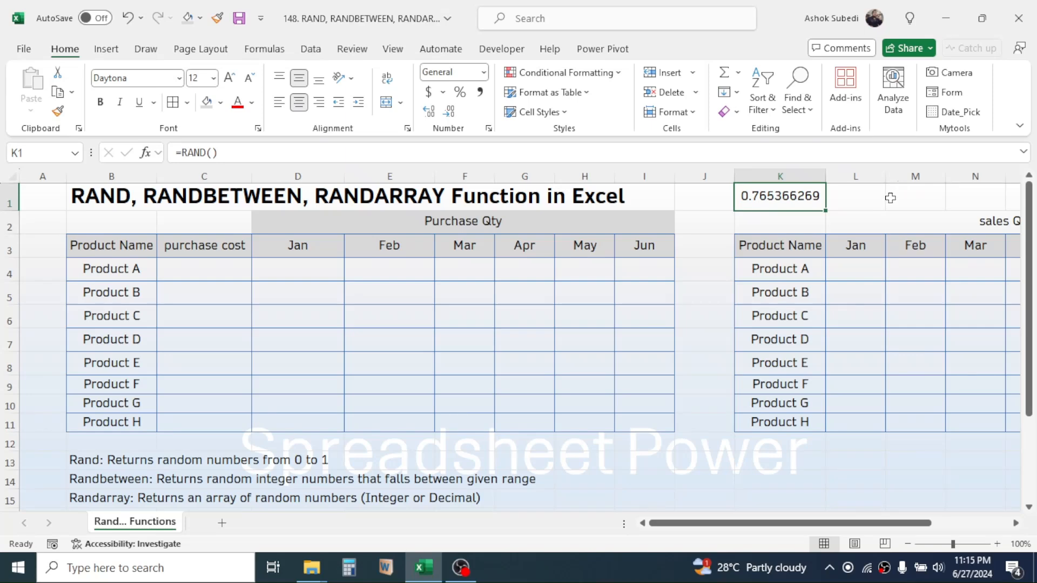
pyautogui.moveTo(111, 241); pyautogui.dragTo(625, 418)
pyautogui.moveTo(130, 270); pyautogui.dragTo(117, 420)
pyautogui.moveTo(225, 245); pyautogui.dragTo(207, 422)
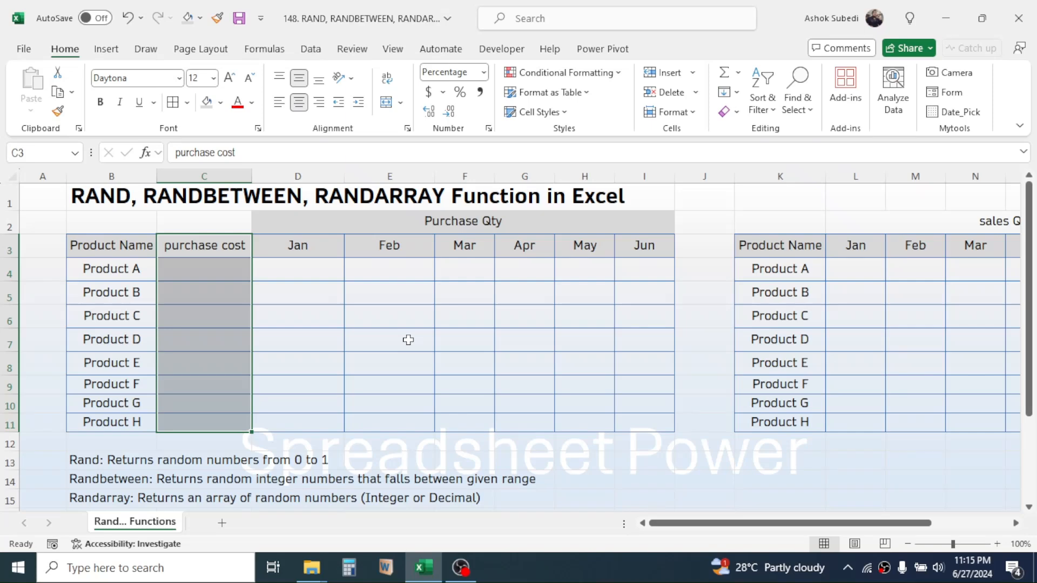
pyautogui.click(390, 312)
# - Enter =RAND()*20 as Product A's purchase cost in C4 and fill it down to Product H in C11
pyautogui.click(205, 271)
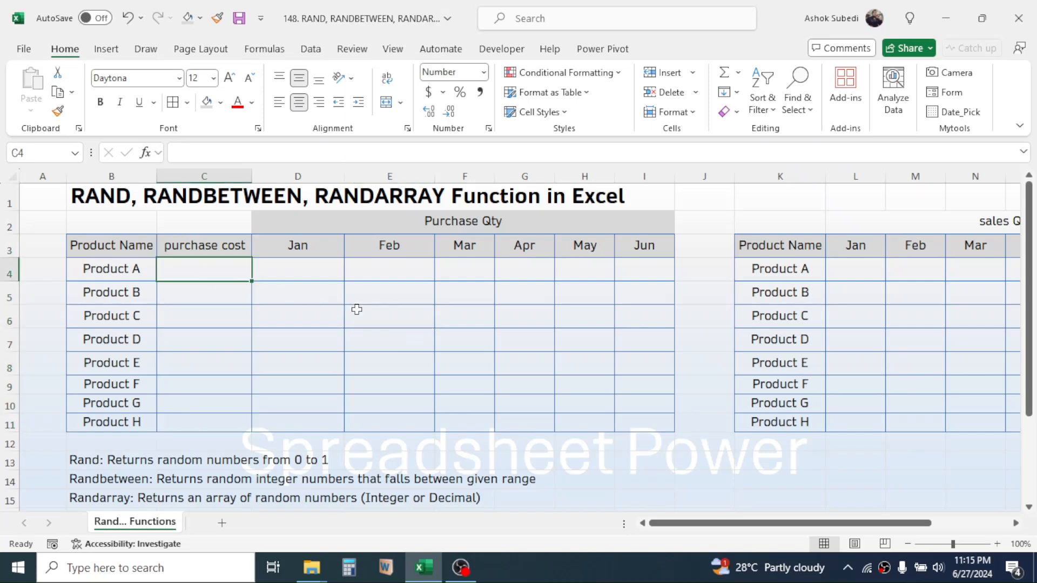
pyautogui.write('=RAND')
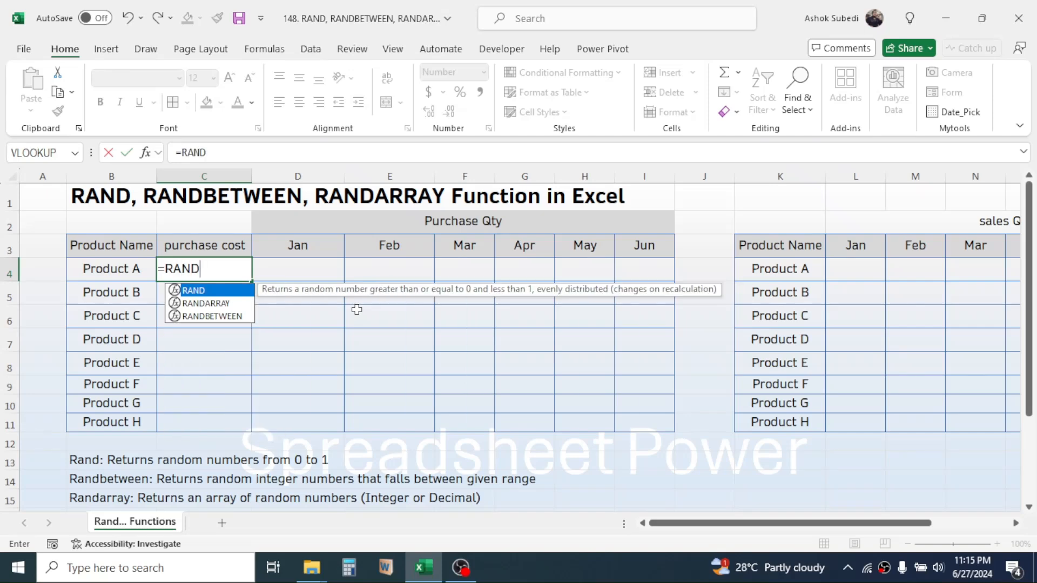
pyautogui.write('()')
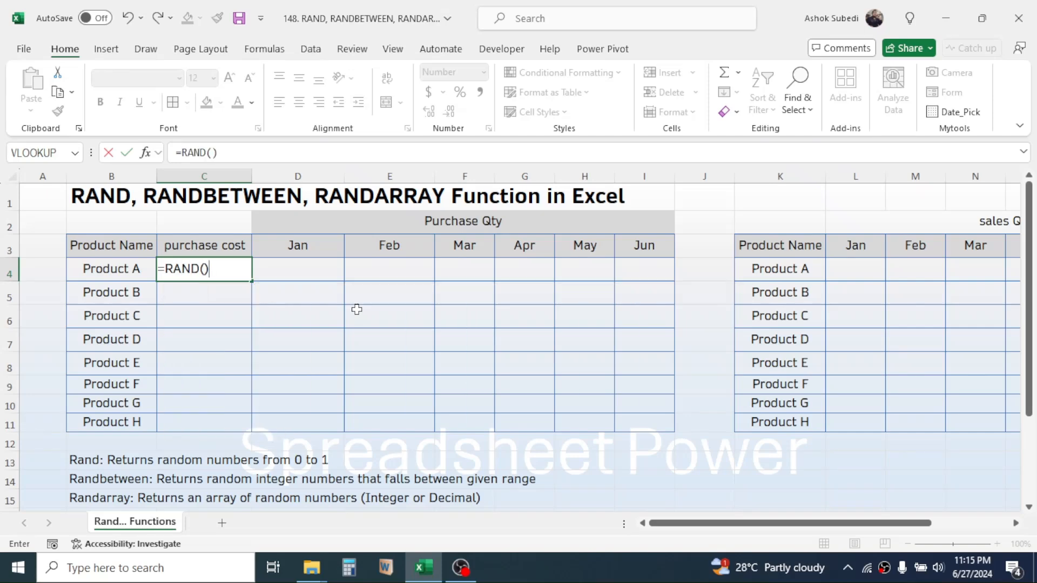
pyautogui.write('*20')
pyautogui.hotkey('ctrl', 'Return')
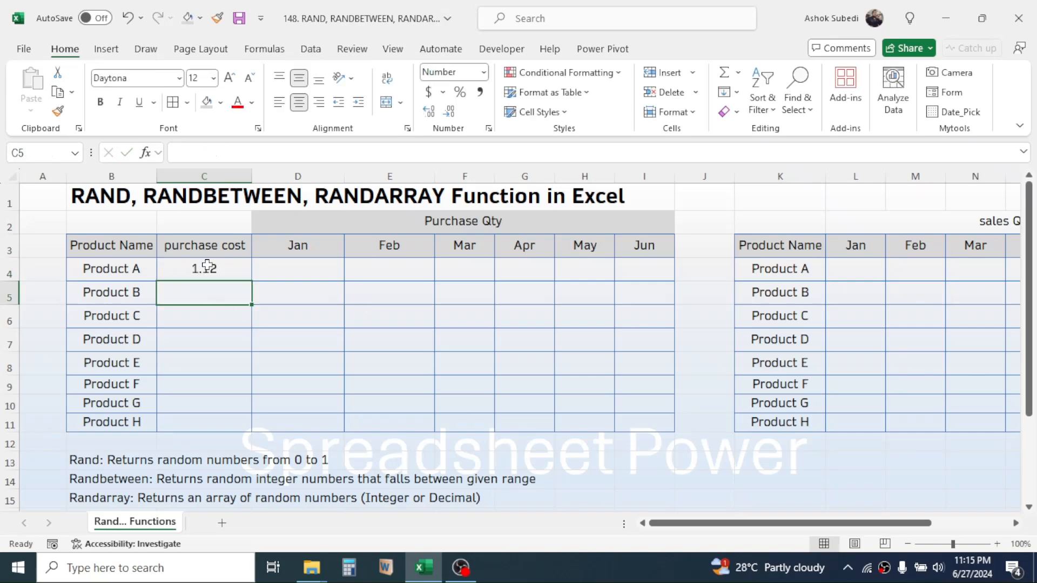
pyautogui.moveTo(250, 281); pyautogui.dragTo(234, 432)
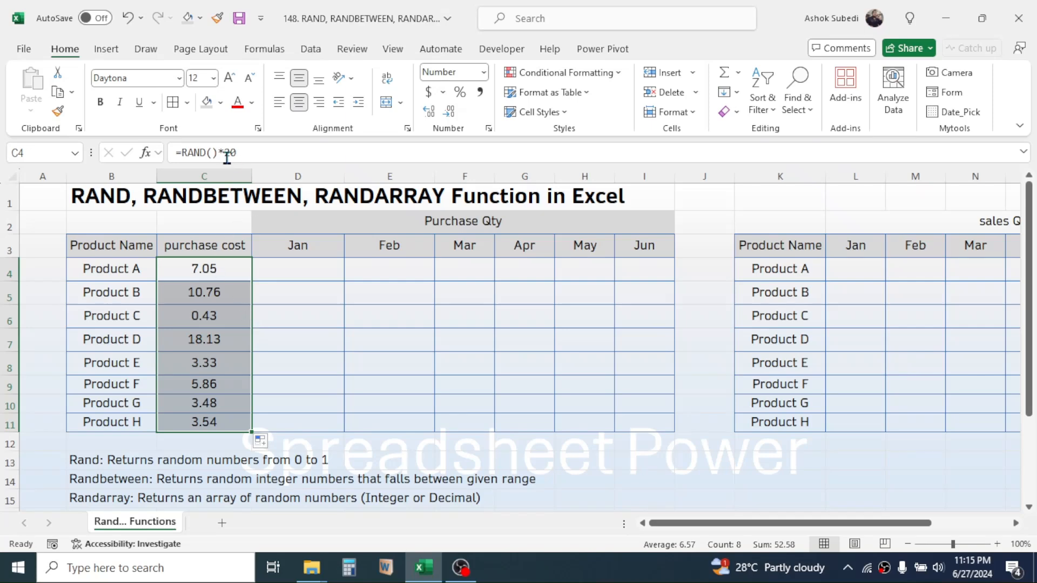
pyautogui.click(276, 323)
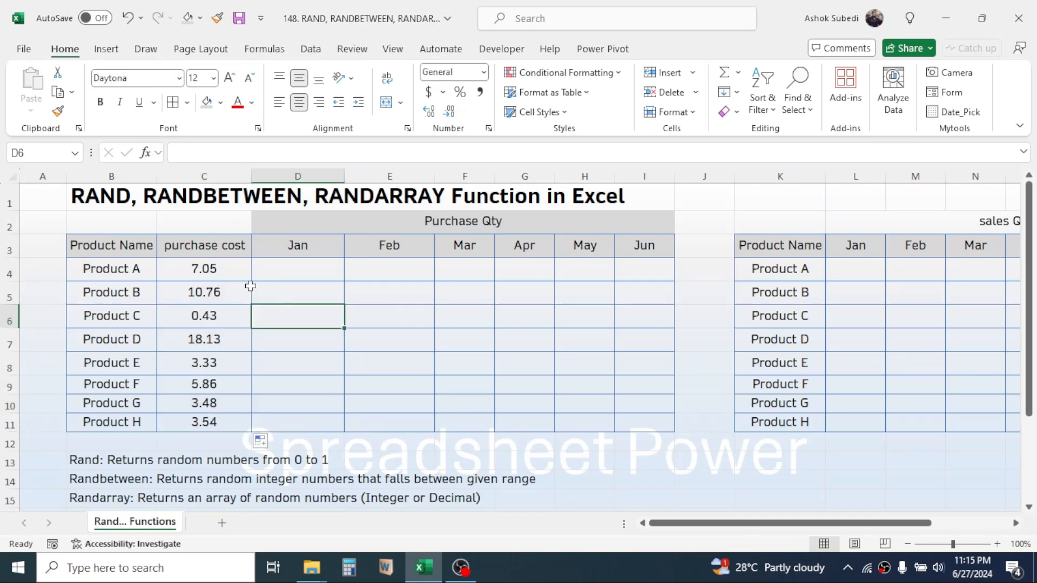
# - Change the purchase cost formula in C4 to =RAND()*10+10 and fill it down through C11
pyautogui.doubleClick(223, 266)
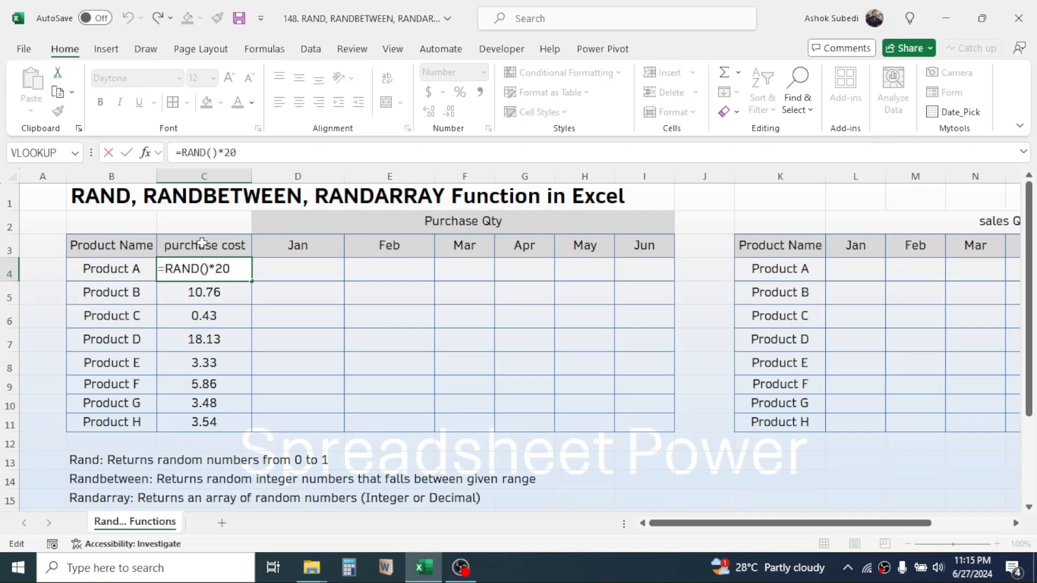
pyautogui.click(250, 156)
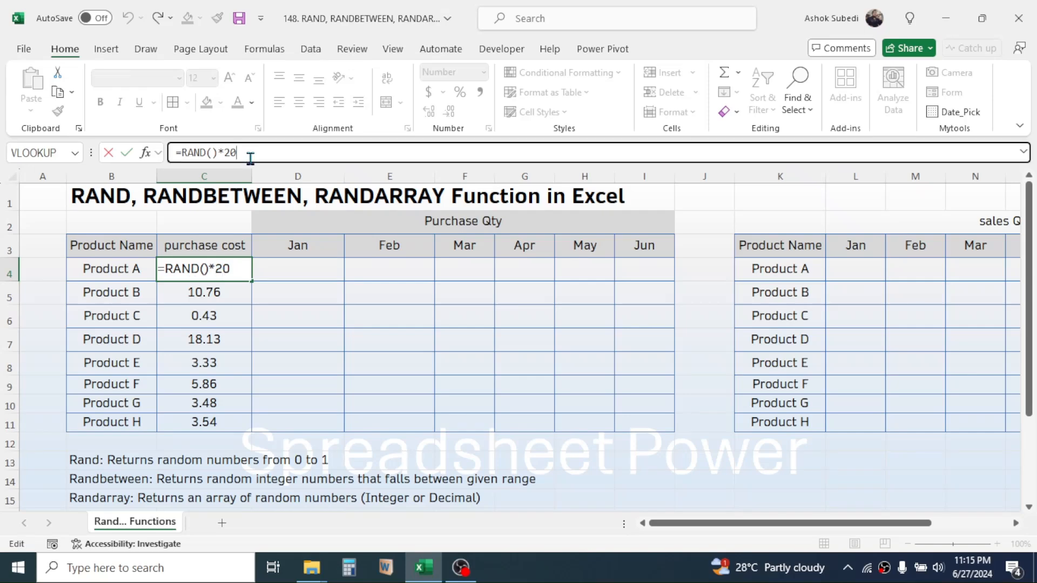
pyautogui.press('BackSpace')
pyautogui.press('BackSpace')
pyautogui.write('10+10')
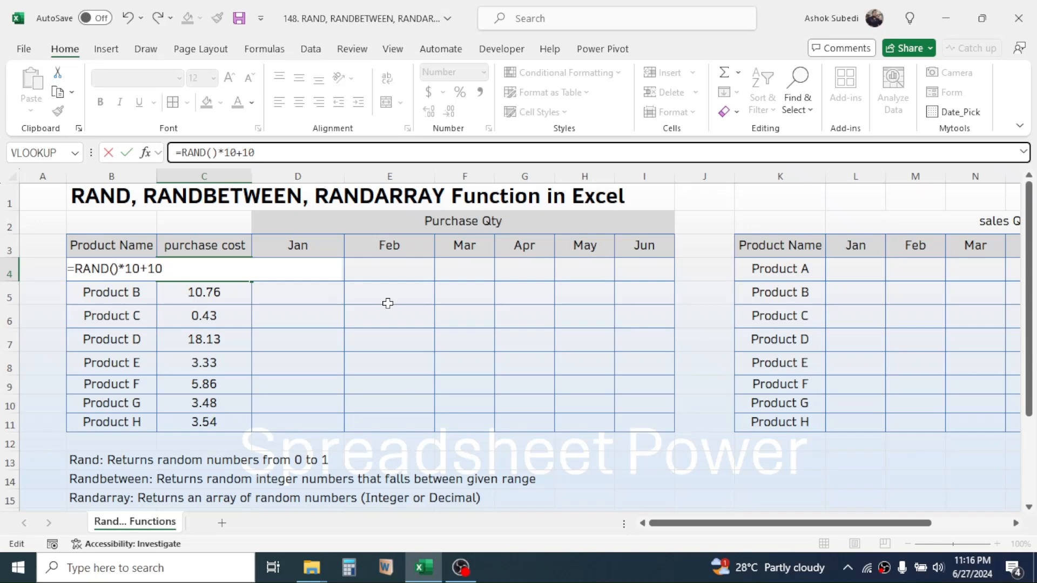
pyautogui.press('Return')
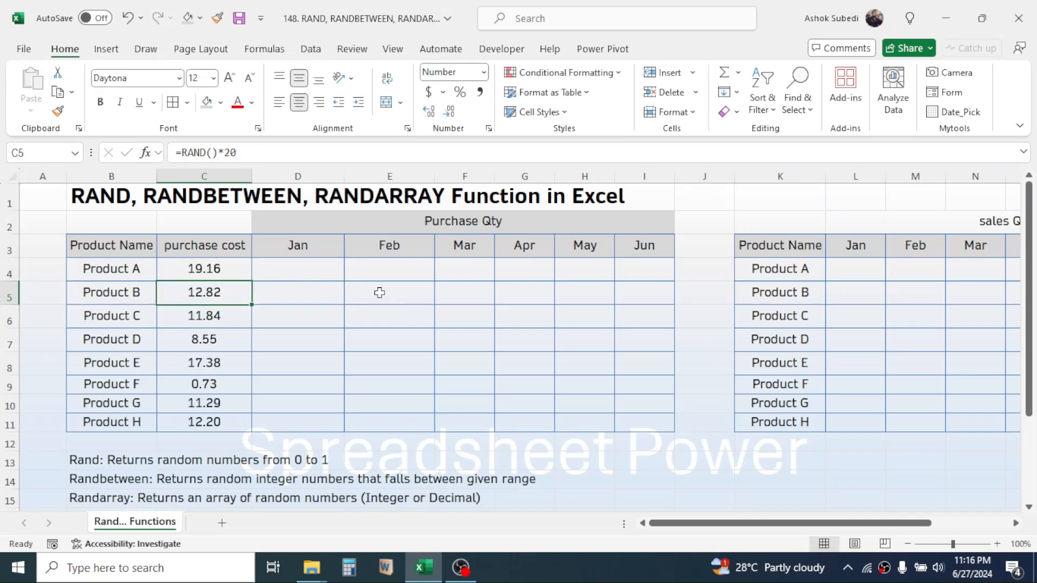
pyautogui.click(186, 262)
pyautogui.moveTo(252, 284); pyautogui.dragTo(251, 429)
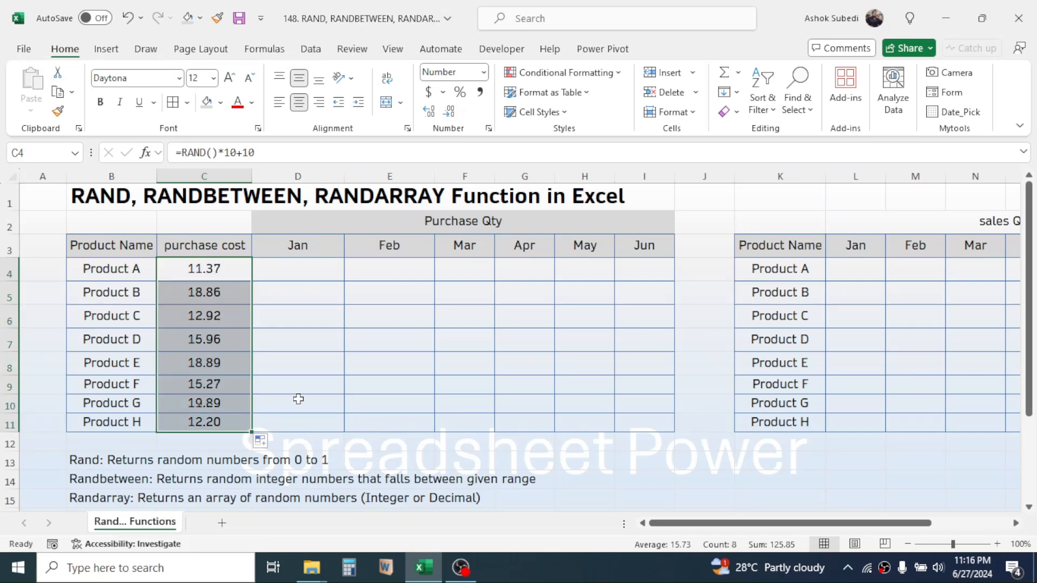
pyautogui.click(326, 297)
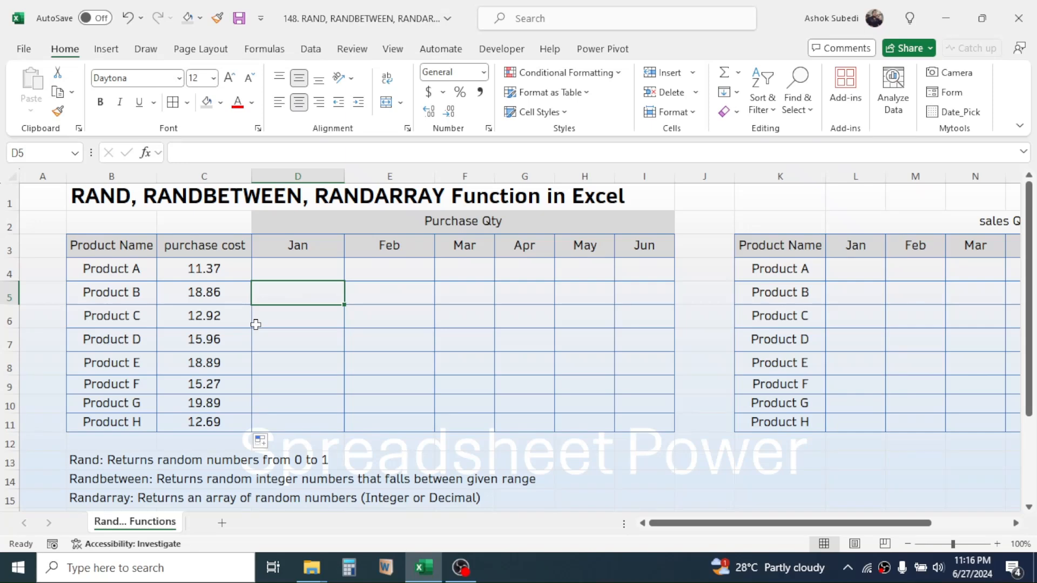
# - Change the purchase cost formula in C4 to =RAND()*30+20 and copy it down through C11
pyautogui.doubleClick(217, 269)
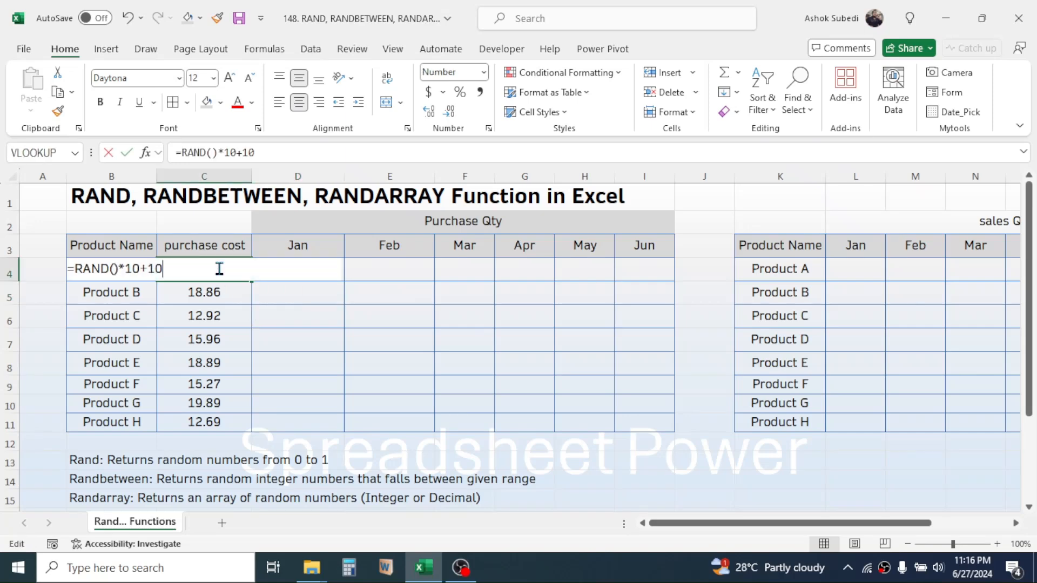
pyautogui.click(238, 152)
pyautogui.press('BackSpace')
pyautogui.press('BackSpace')
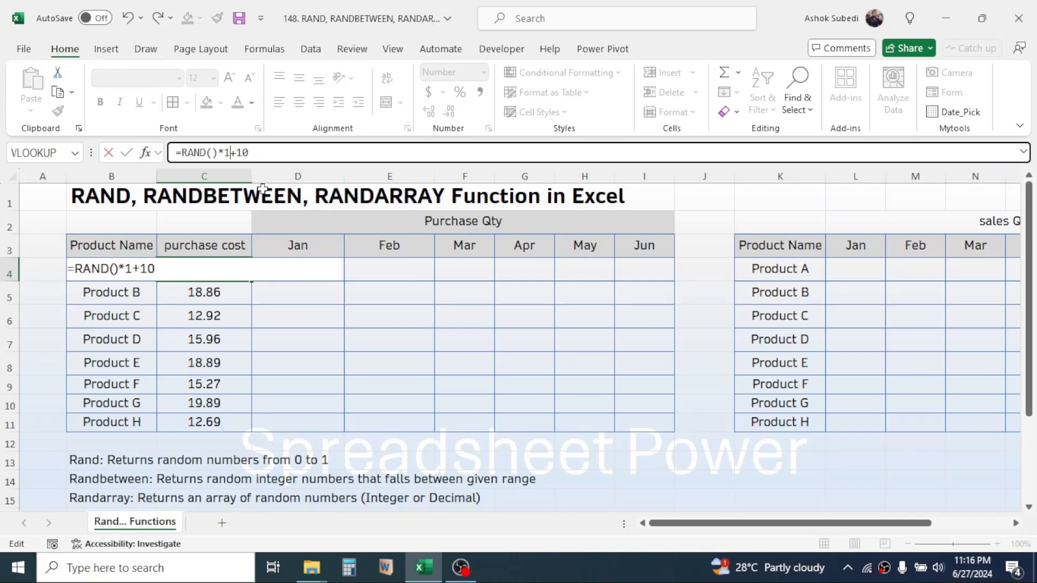
pyautogui.write('30')
pyautogui.click(245, 153)
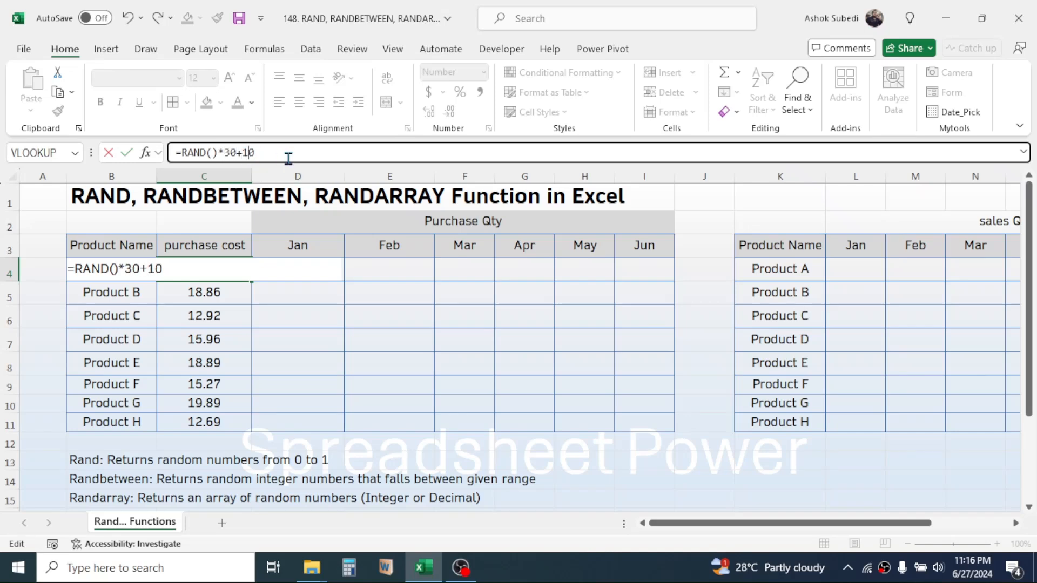
pyautogui.press('BackSpace')
pyautogui.write('2')
pyautogui.press('Return')
pyautogui.click(201, 267)
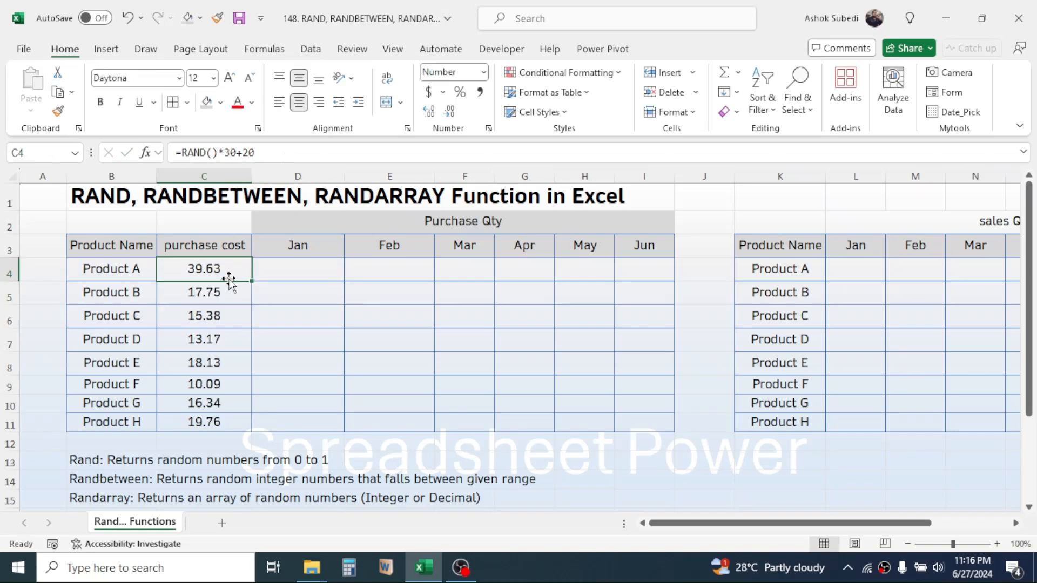
pyautogui.moveTo(253, 284); pyautogui.dragTo(241, 425)
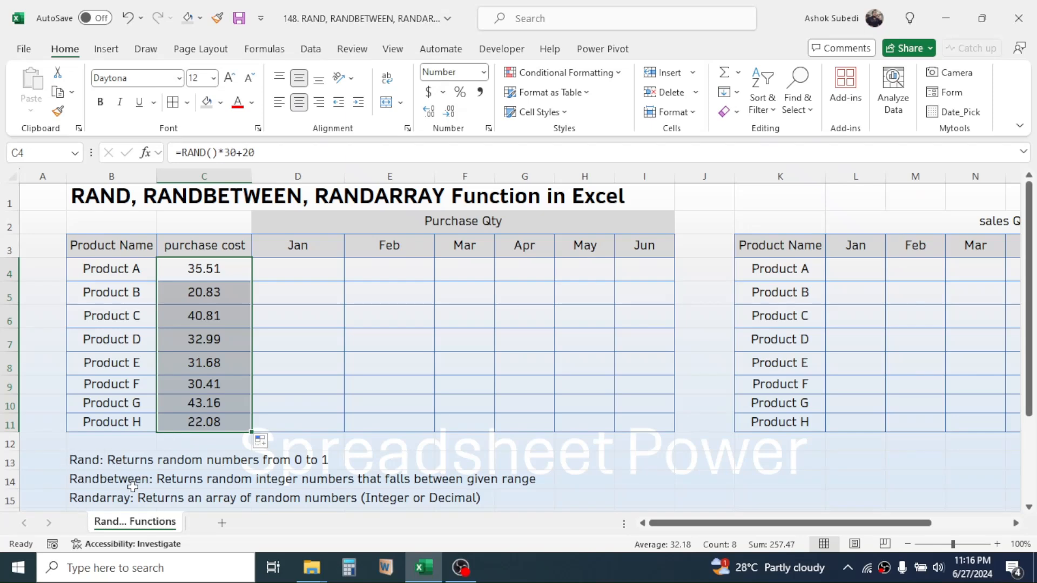
# - Enter =RANDBETWEEN(12,60) in D4 as Product A's January purchase quantity
pyautogui.click(297, 268)
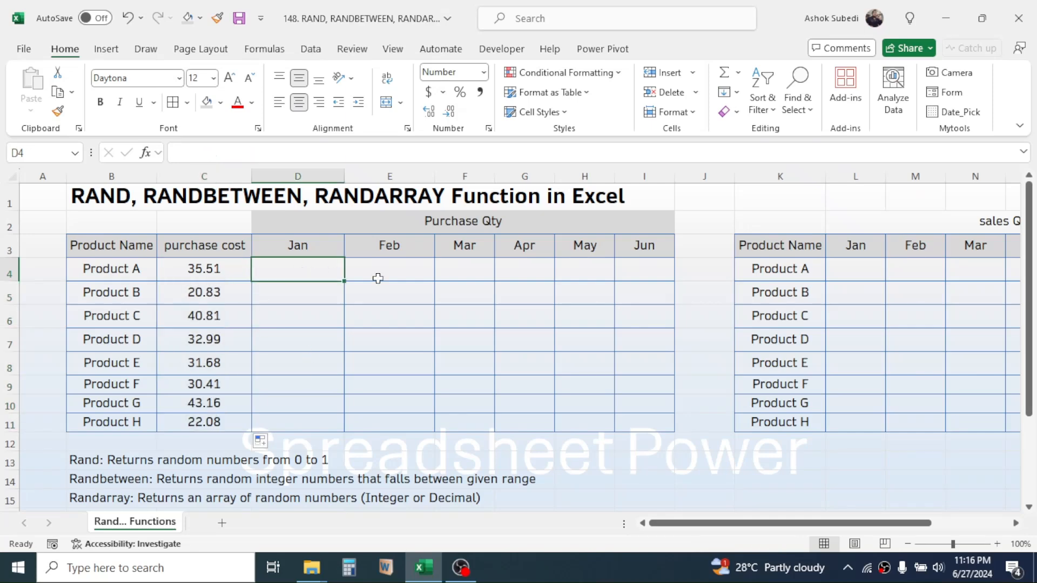
pyautogui.moveTo(378, 278); pyautogui.dragTo(624, 418)
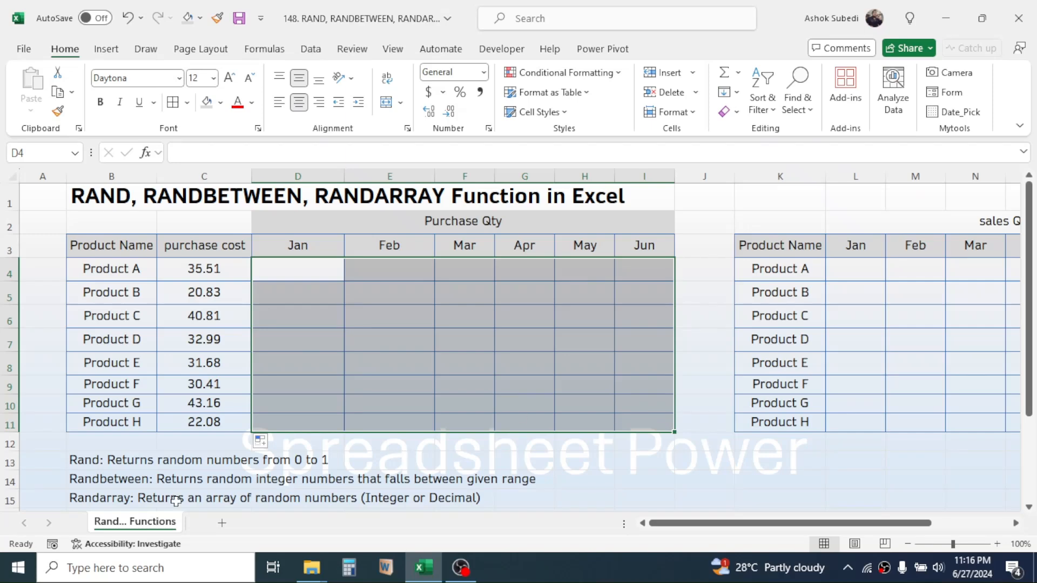
pyautogui.click(308, 271)
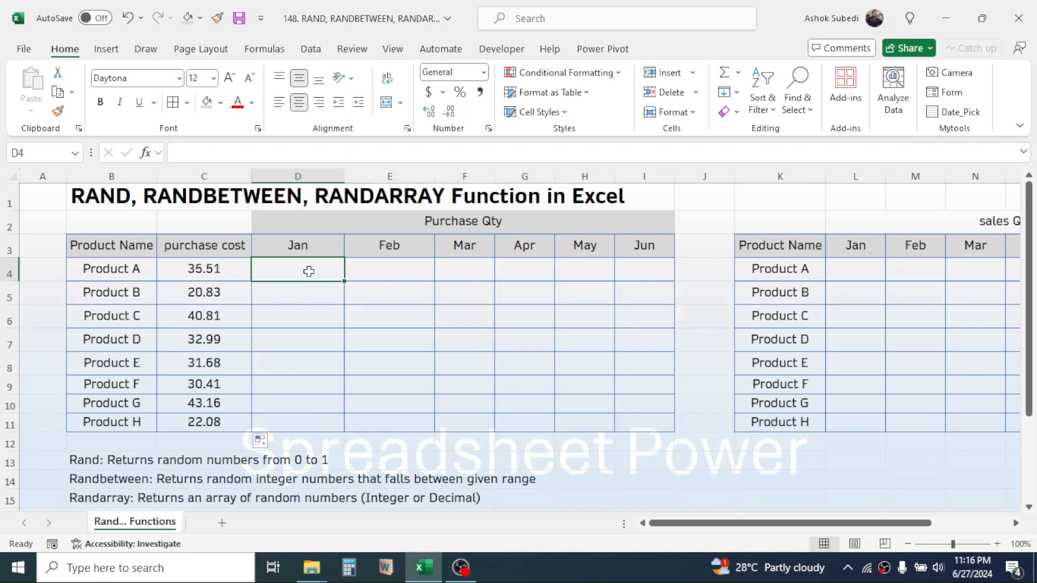
pyautogui.write('=R')
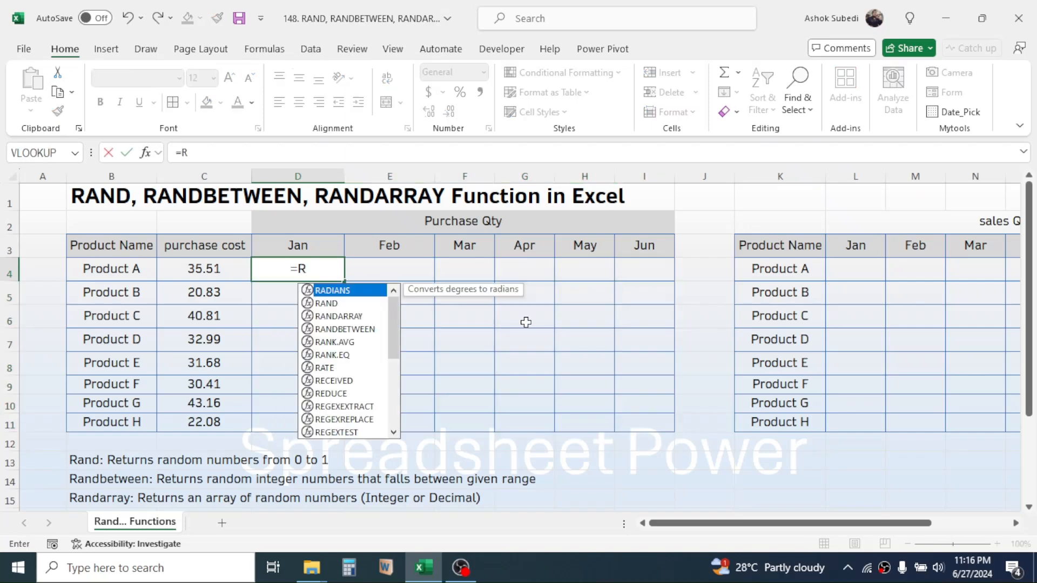
pyautogui.write('ANDBE')
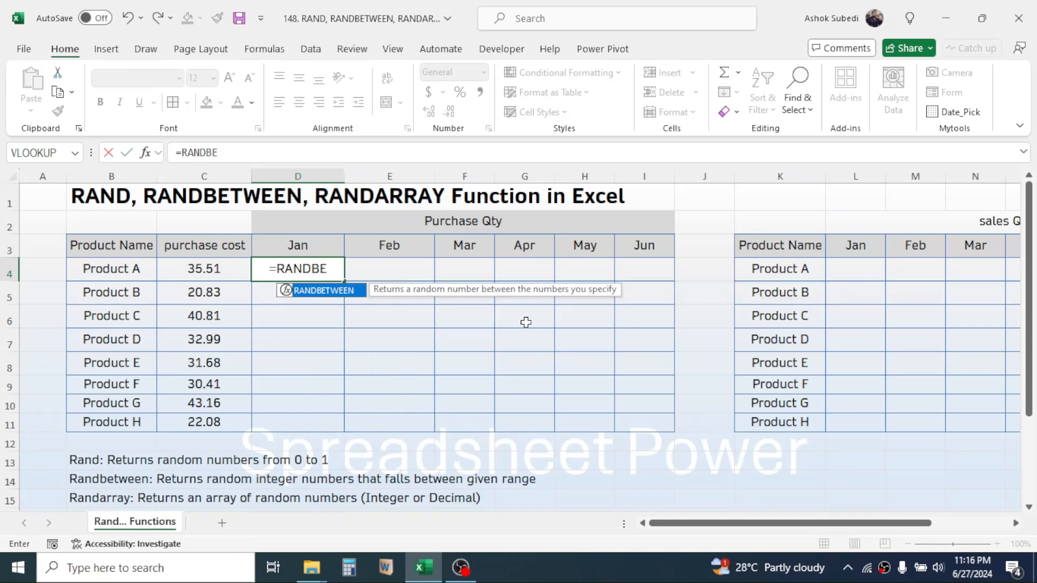
pyautogui.write('TWEEN')
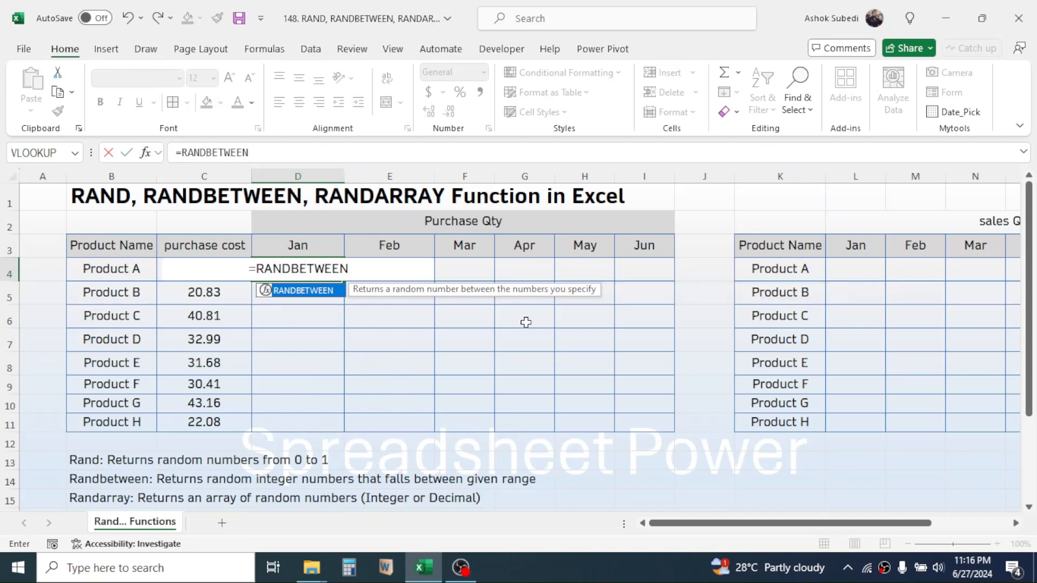
pyautogui.write('(')
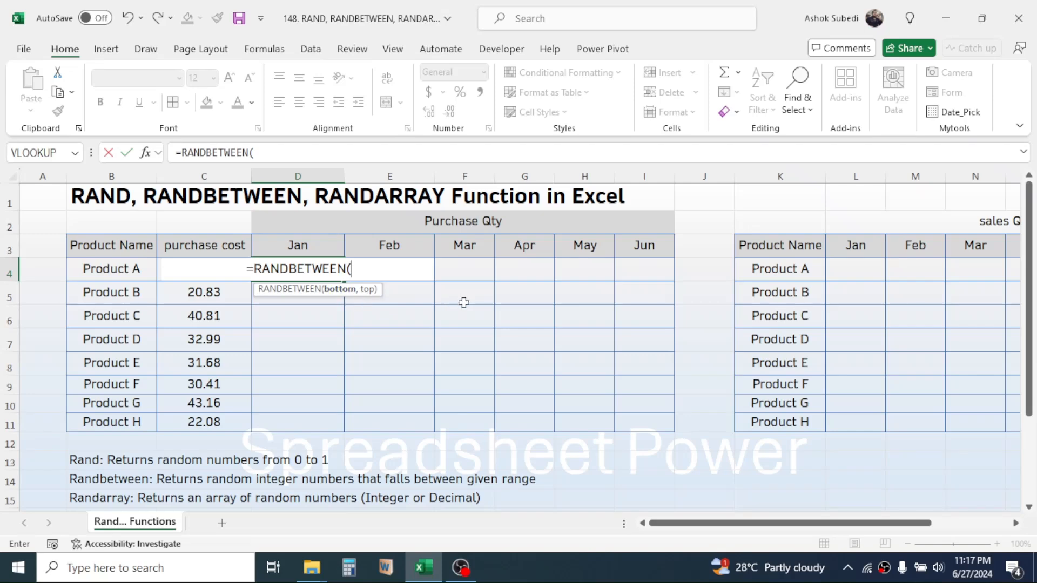
pyautogui.write('12')
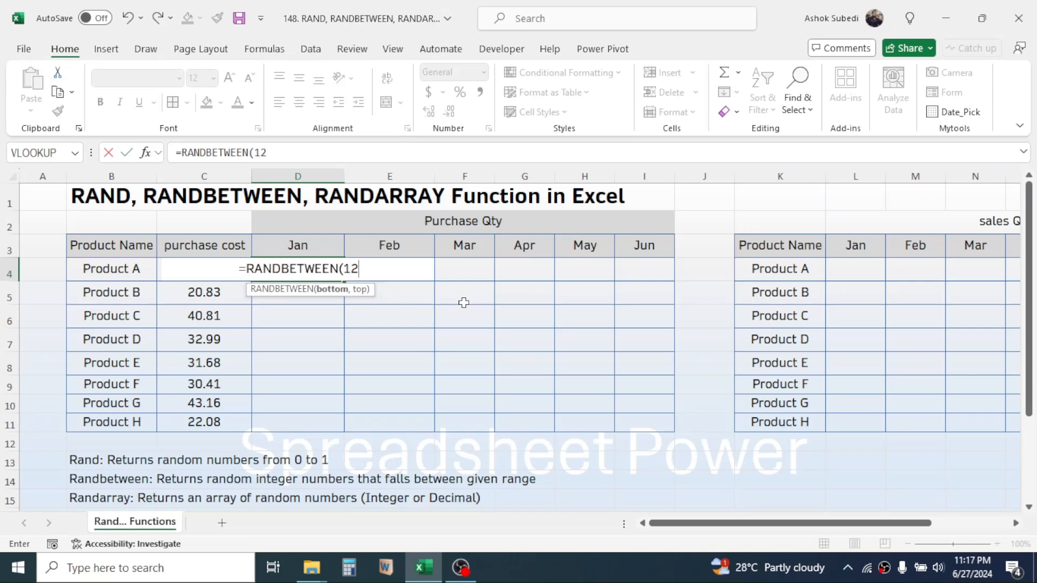
pyautogui.write(',')
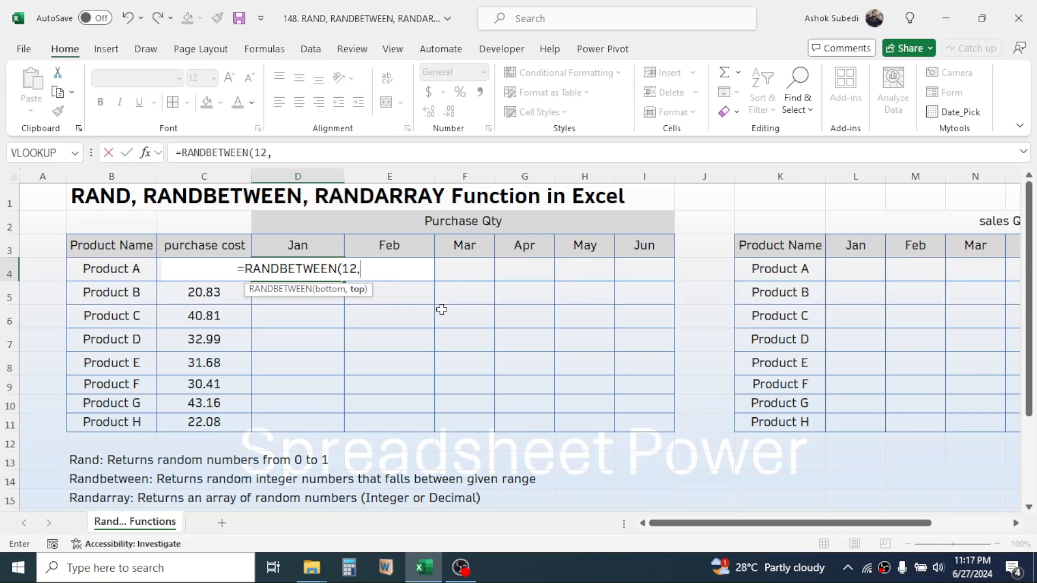
pyautogui.write('6')
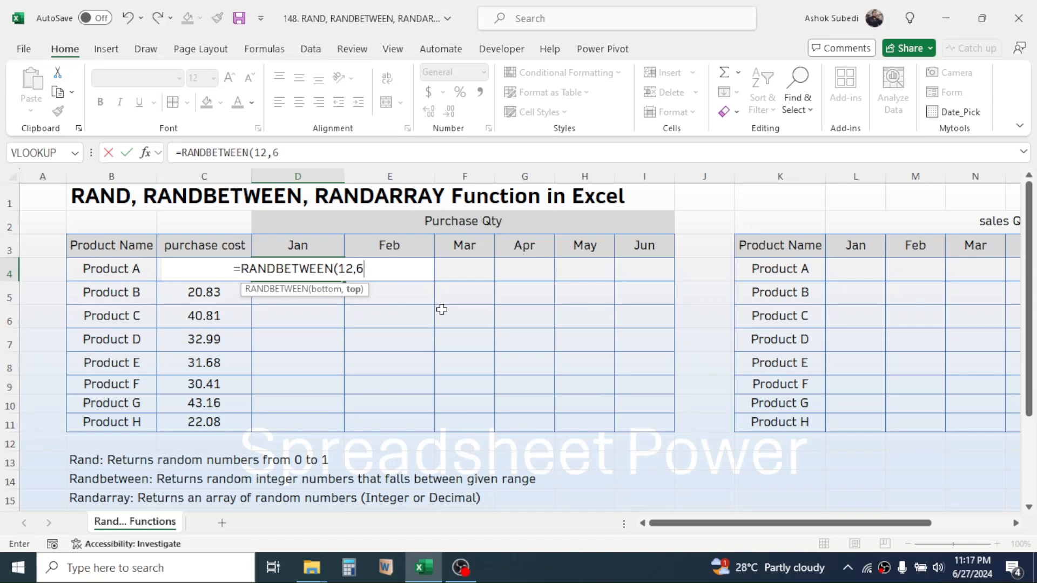
pyautogui.write('0)')
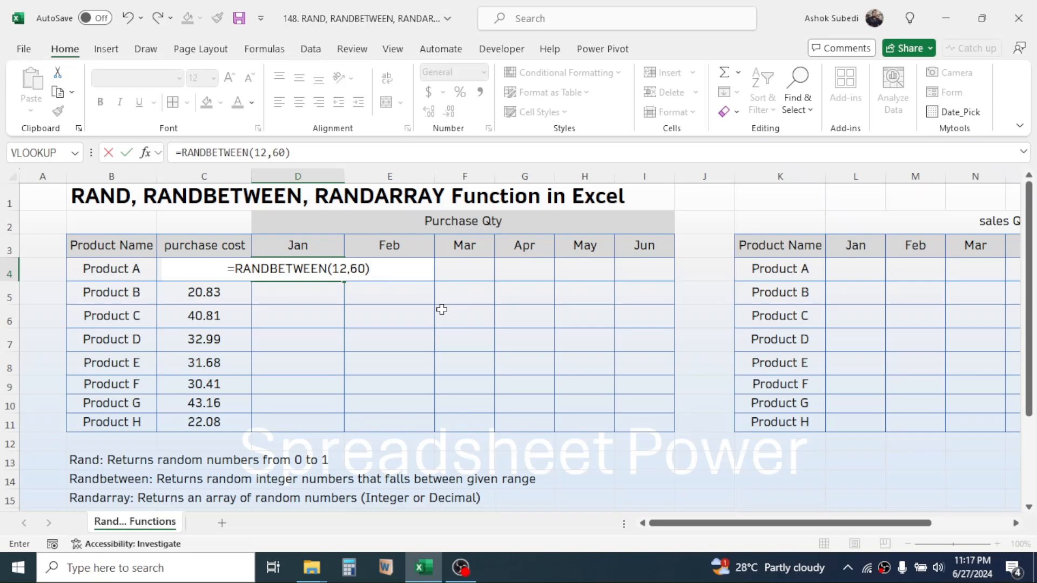
pyautogui.press('Return')
# - Fill the D4 formula across to June and down to Product H, covering D4:I11
pyautogui.click(299, 268)
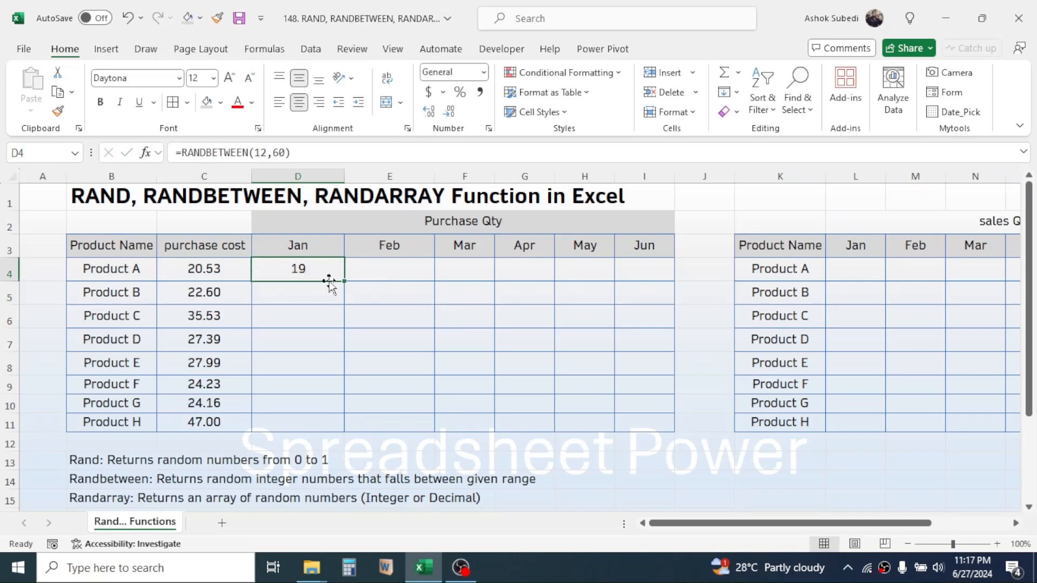
pyautogui.moveTo(343, 280); pyautogui.dragTo(663, 284)
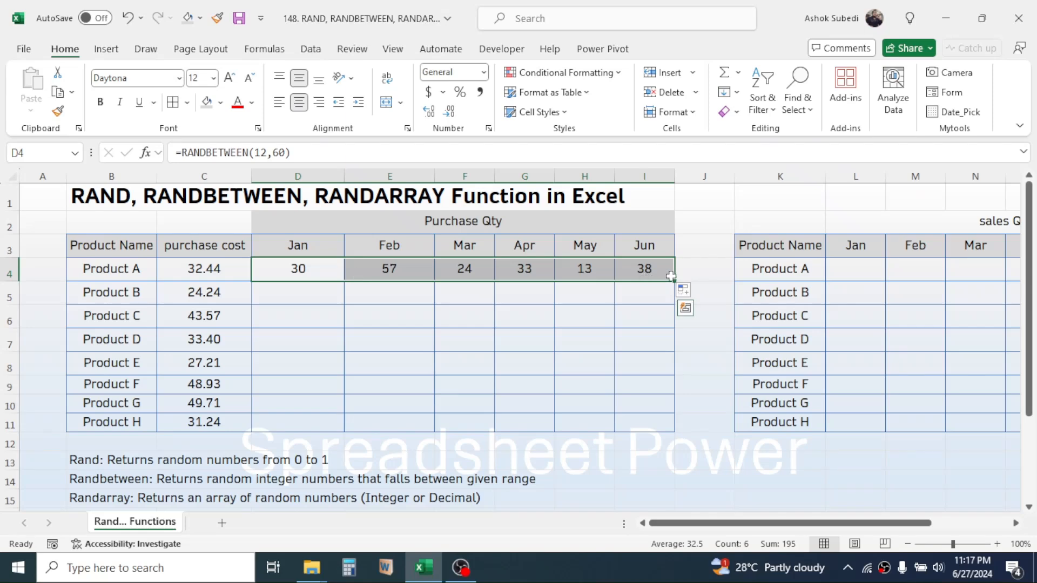
pyautogui.moveTo(671, 277); pyautogui.dragTo(652, 428)
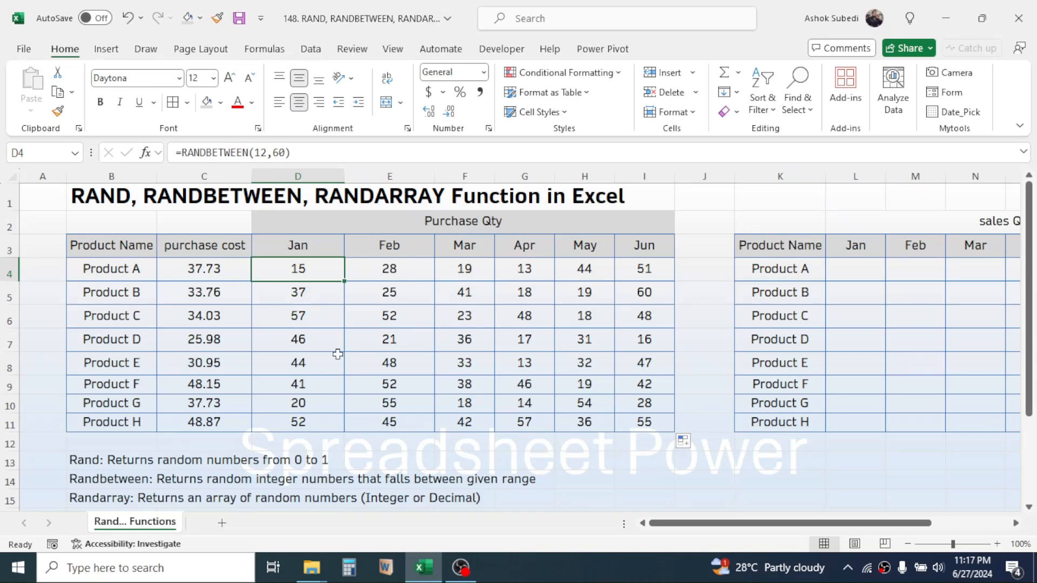
# - Recalculate the random numbers, then replace the formulas in C4:I11 with their values using Paste Special Values
pyautogui.doubleClick(774, 462)
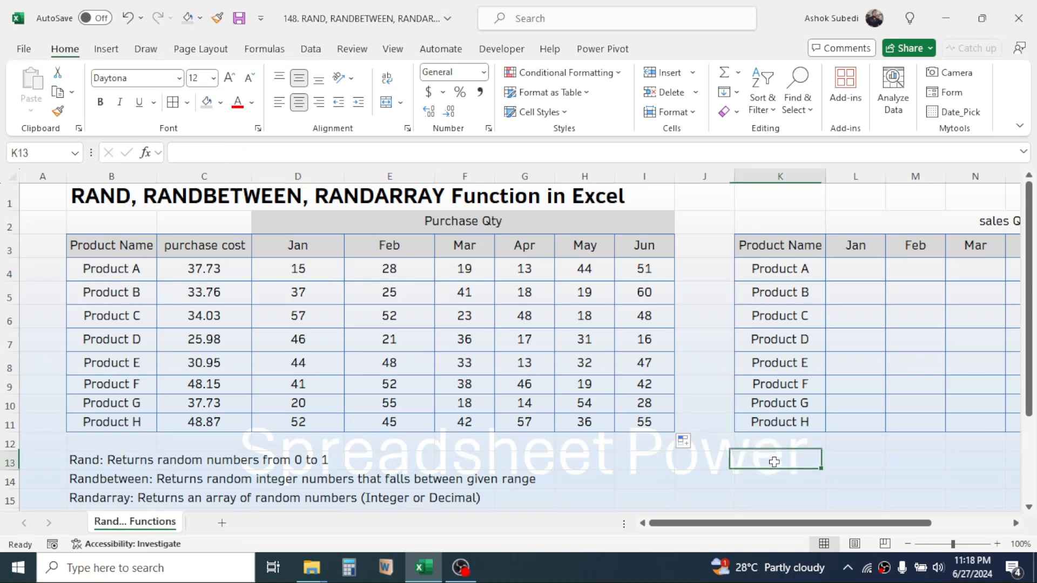
pyautogui.press('Return')
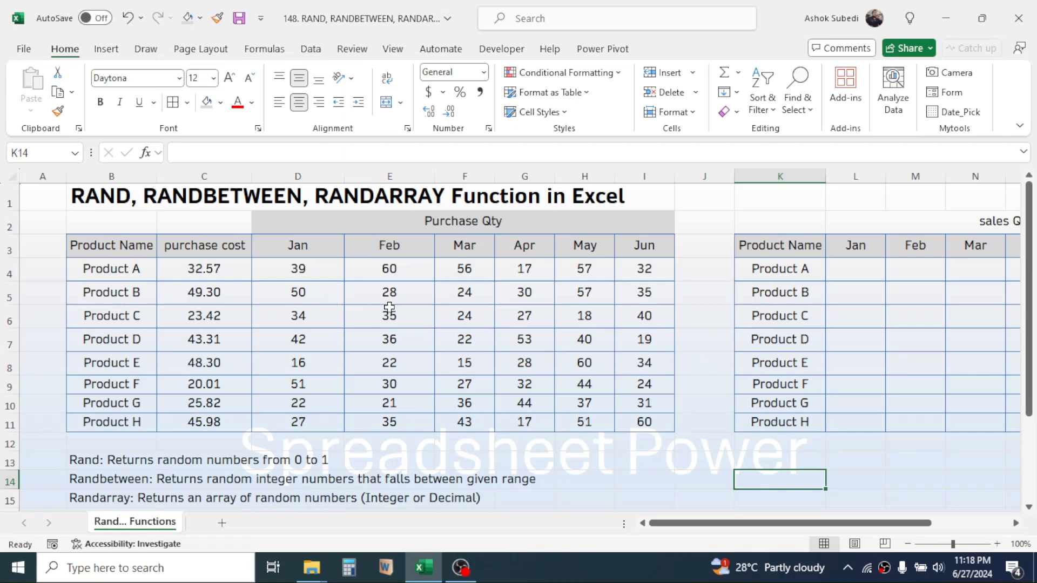
pyautogui.moveTo(204, 273); pyautogui.dragTo(633, 419)
pyautogui.rightClick(487, 335)
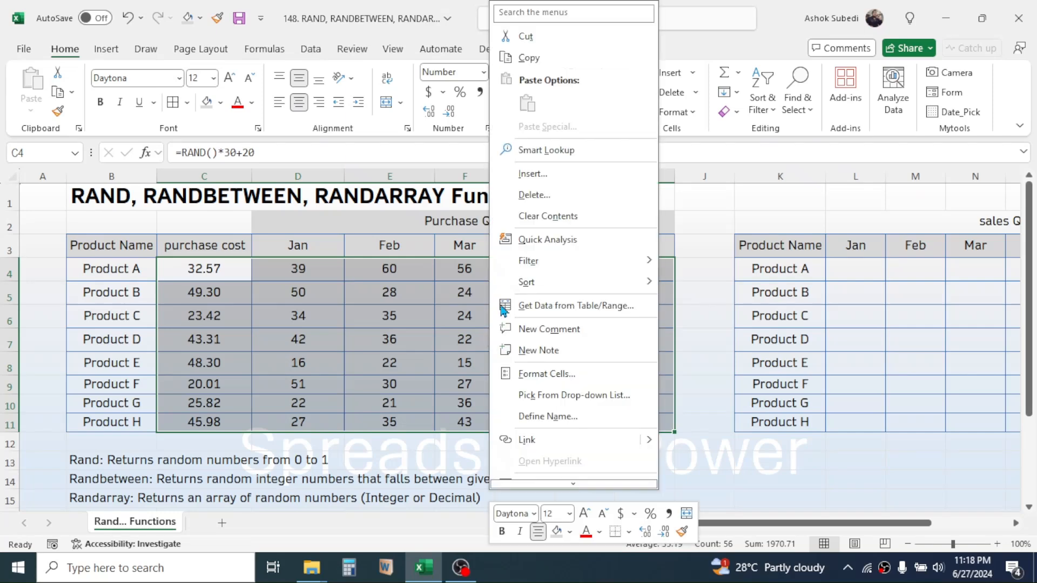
pyautogui.click(527, 60)
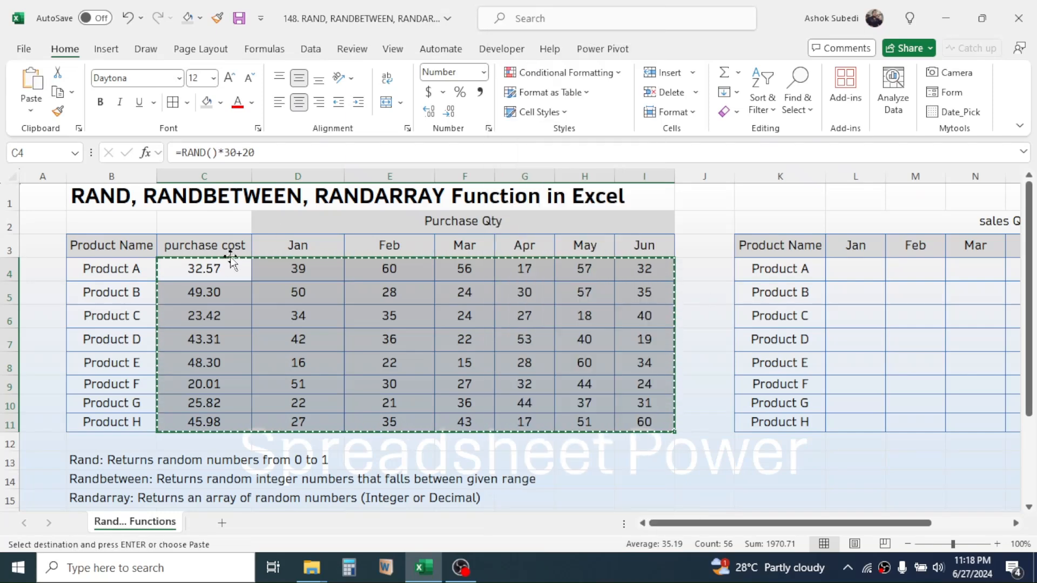
pyautogui.click(198, 267)
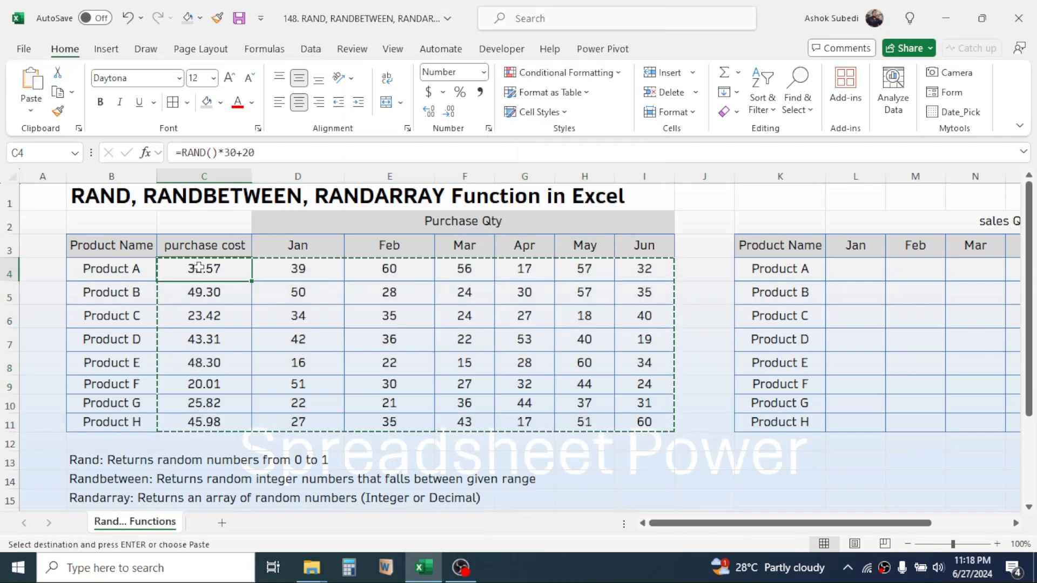
pyautogui.rightClick(200, 268)
pyautogui.click(259, 189)
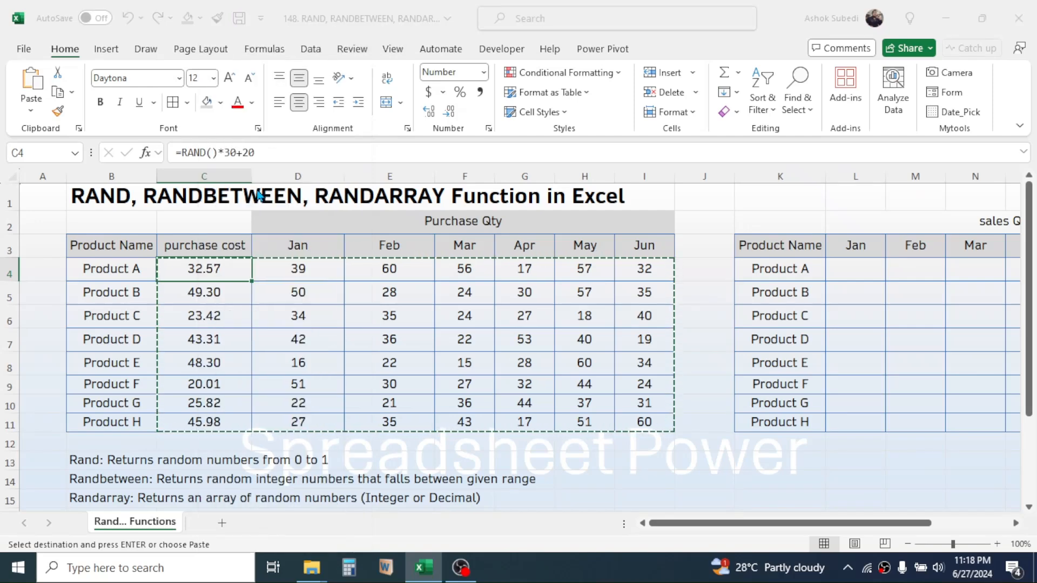
pyautogui.click(135, 161)
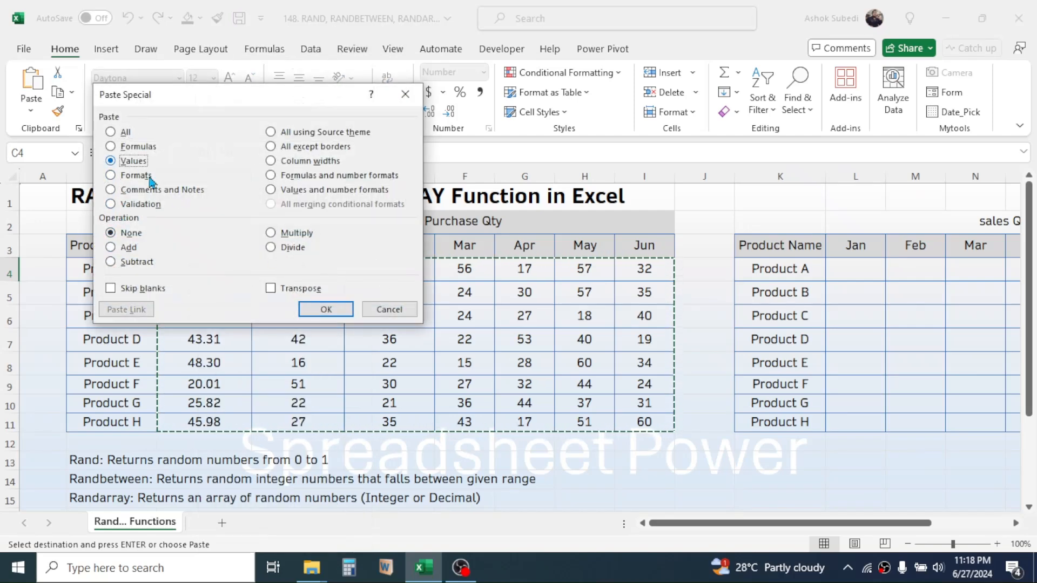
pyautogui.click(326, 309)
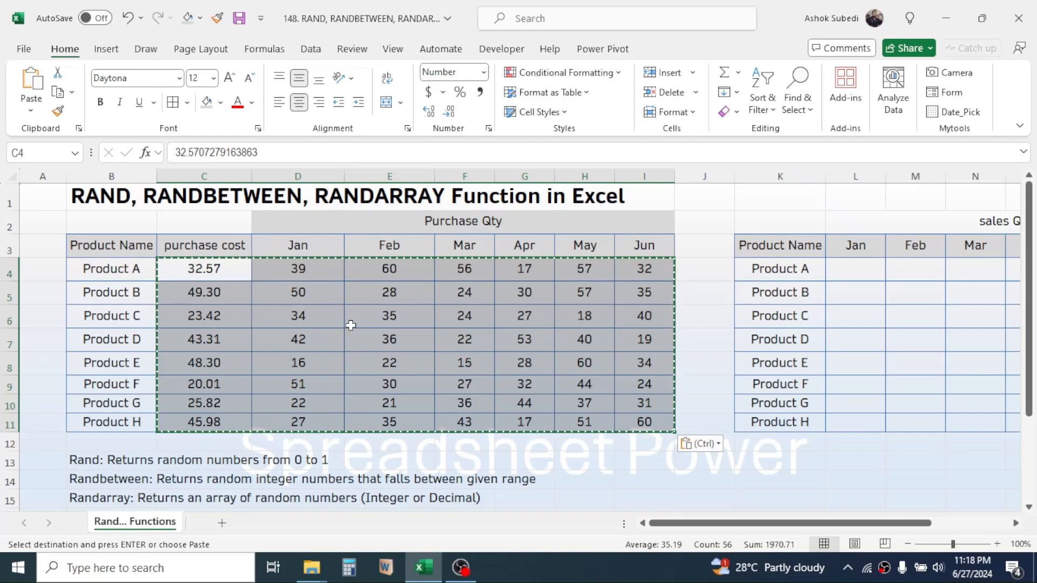
# - Check that purchase cells hold plain values and examine the sales table's product rows and month columns
pyautogui.click(291, 292)
pyautogui.click(393, 294)
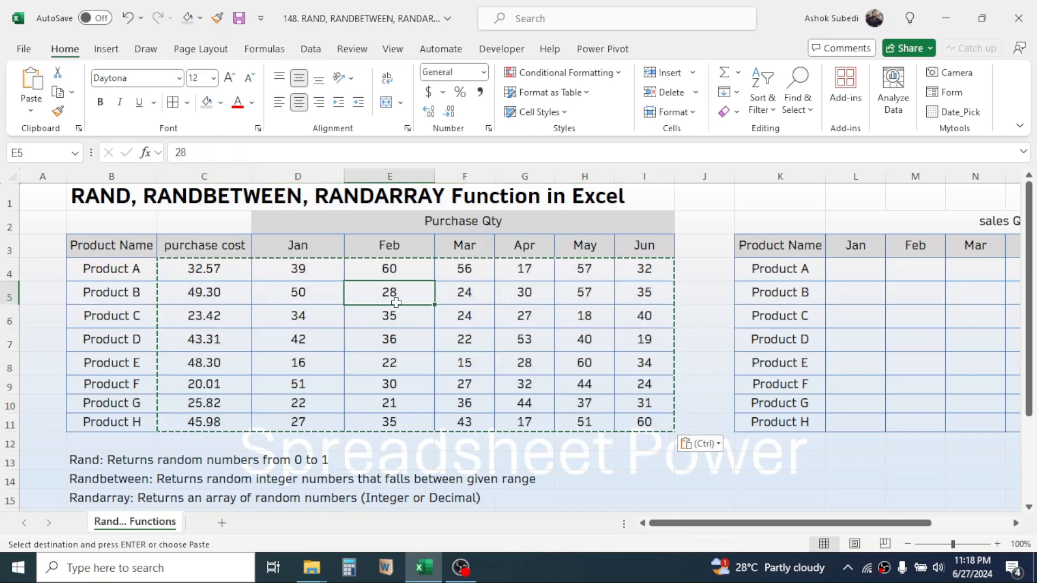
pyautogui.click(460, 317)
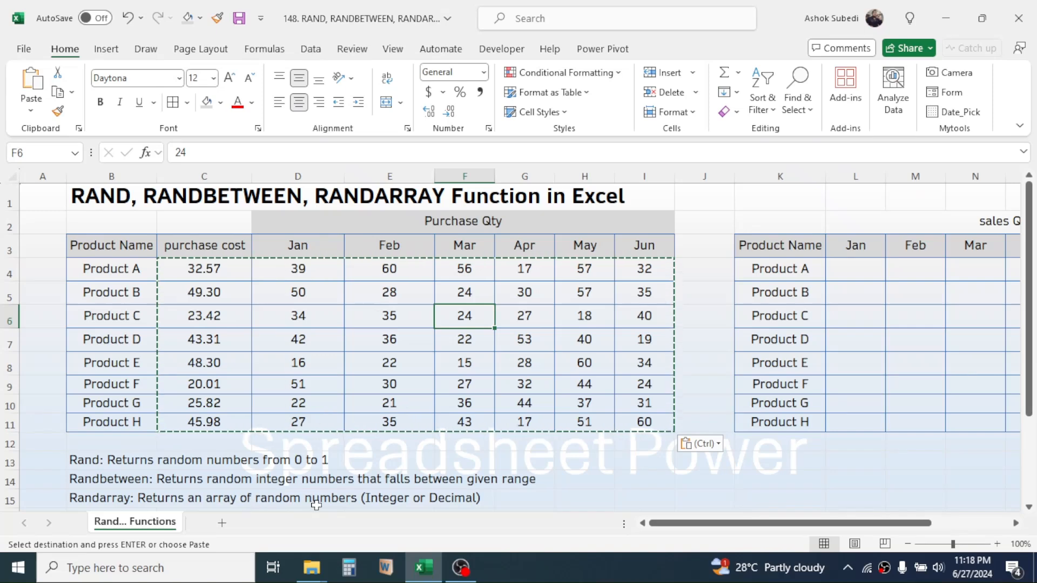
pyautogui.moveTo(731, 523); pyautogui.dragTo(830, 520)
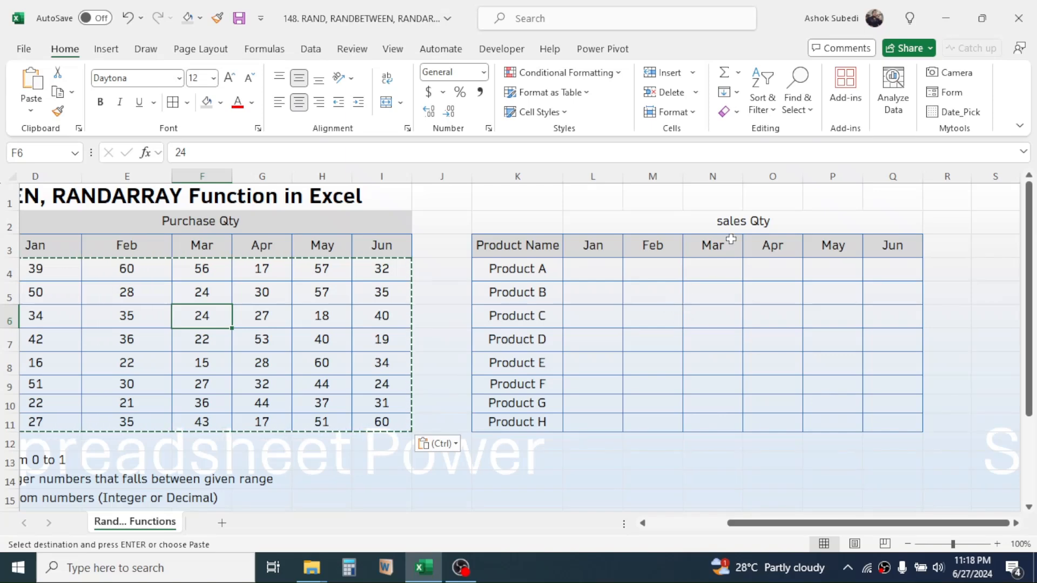
pyautogui.click(760, 220)
pyautogui.click(616, 268)
pyautogui.moveTo(500, 267); pyautogui.dragTo(510, 414)
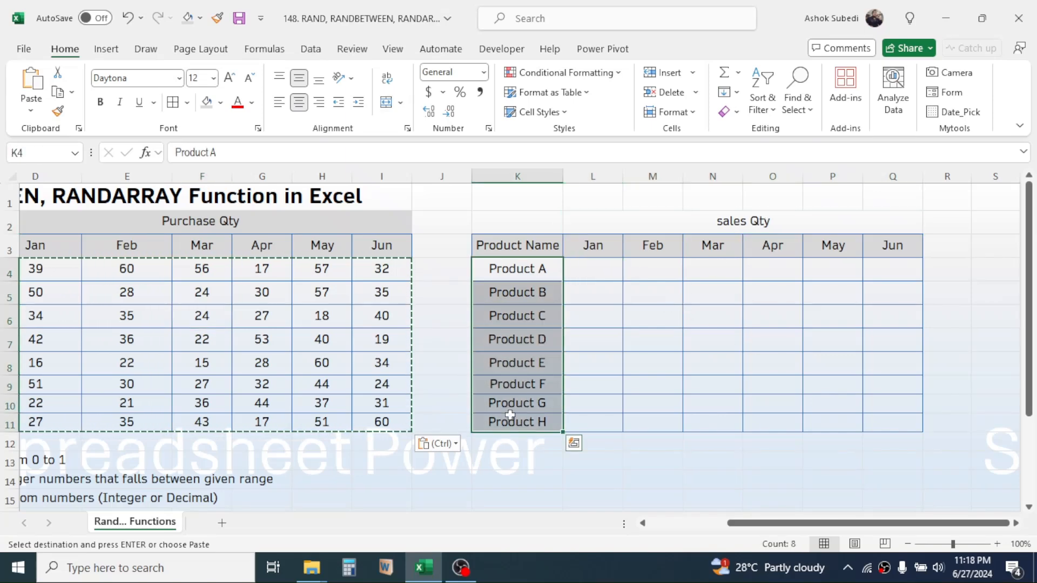
pyautogui.click(596, 271)
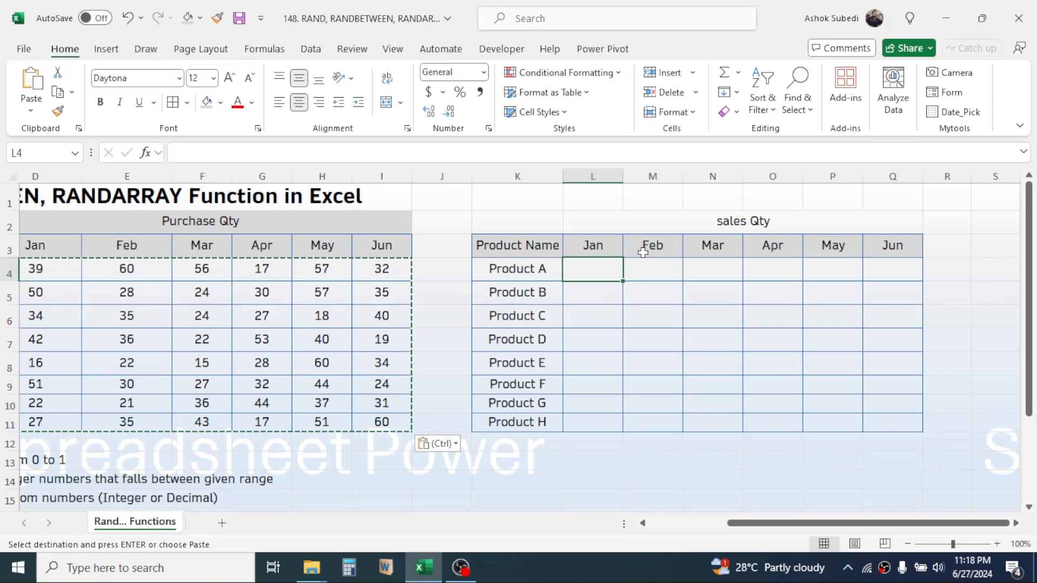
pyautogui.moveTo(598, 247); pyautogui.dragTo(881, 246)
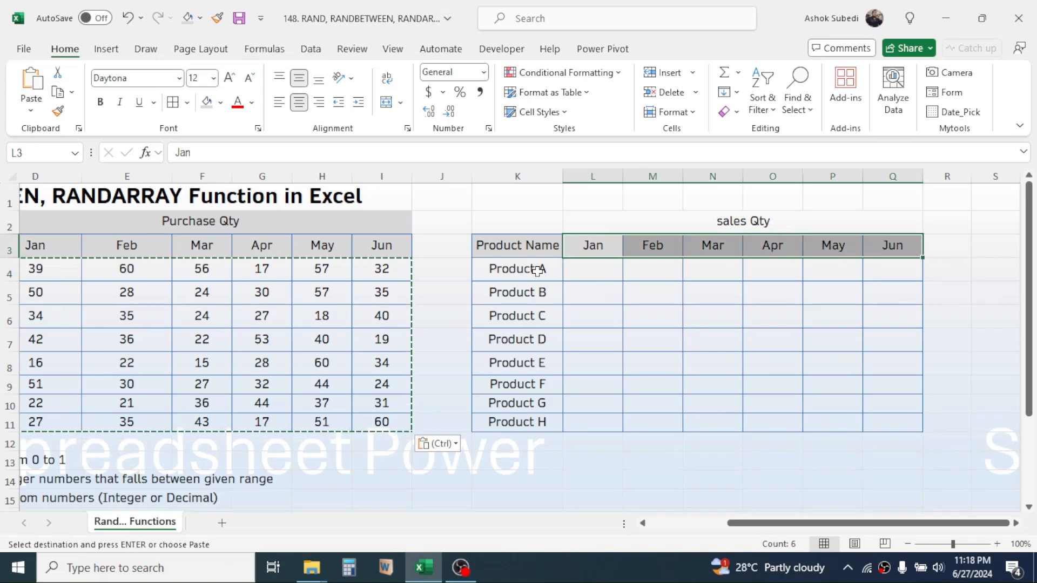
pyautogui.moveTo(538, 268); pyautogui.dragTo(516, 427)
# - Enter =RANDARRAY(8,6,12,60,TRUE) in L4 to fill the sales quantities for all products from January to June
pyautogui.click(594, 268)
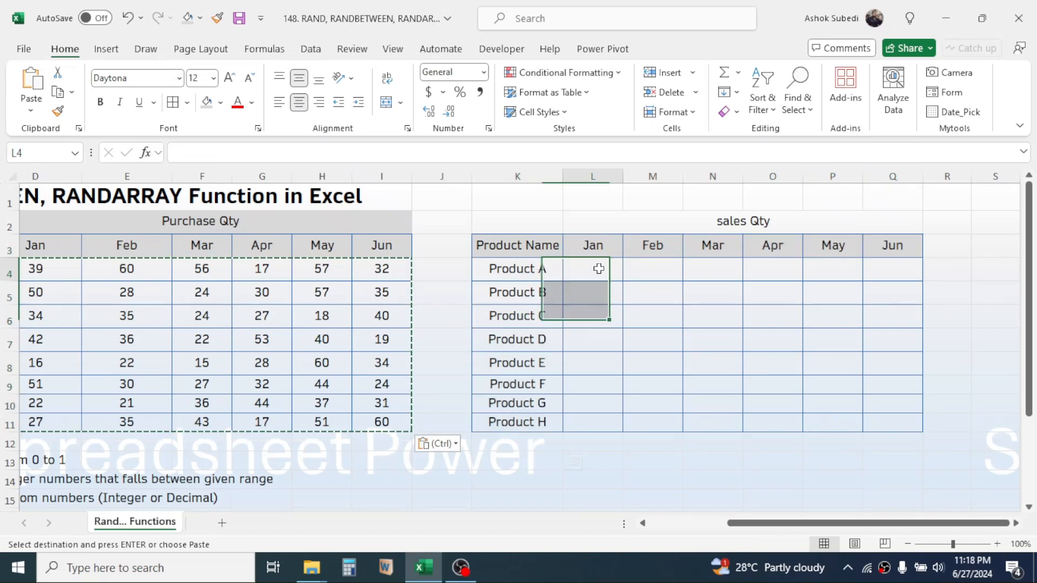
pyautogui.write('=R')
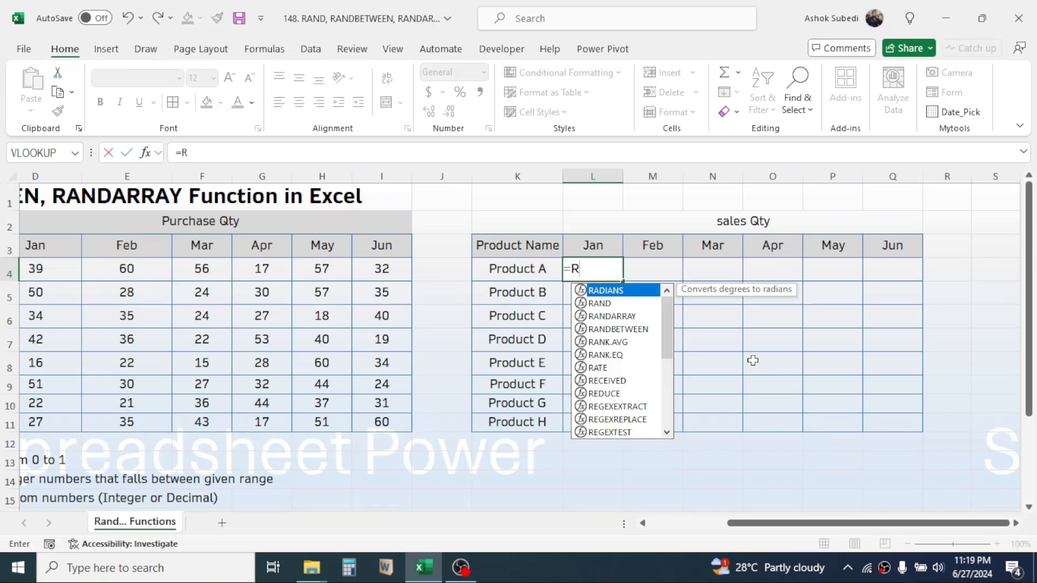
pyautogui.write('ANDARR')
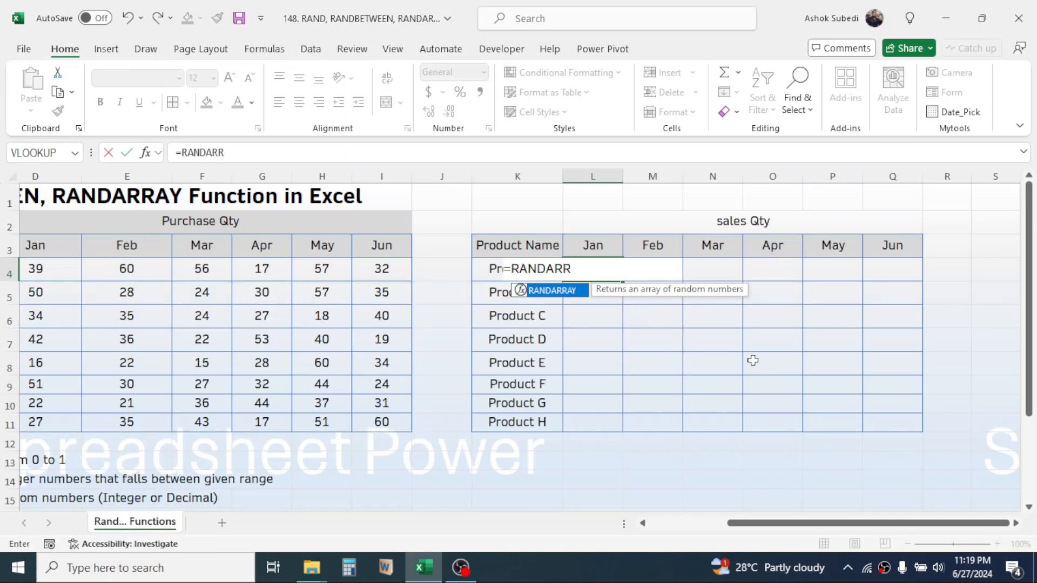
pyautogui.write('AY(')
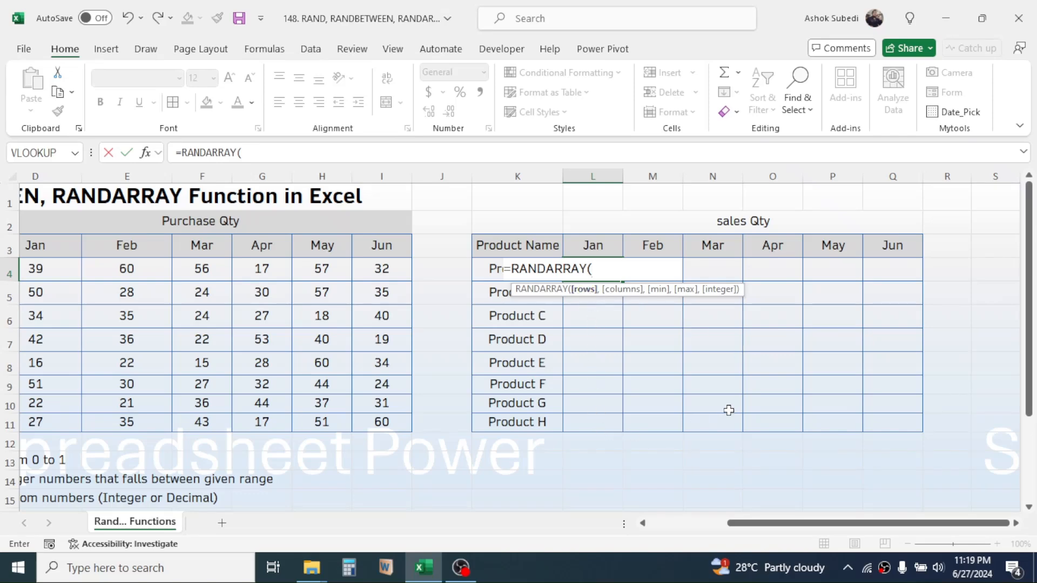
pyautogui.write('8,')
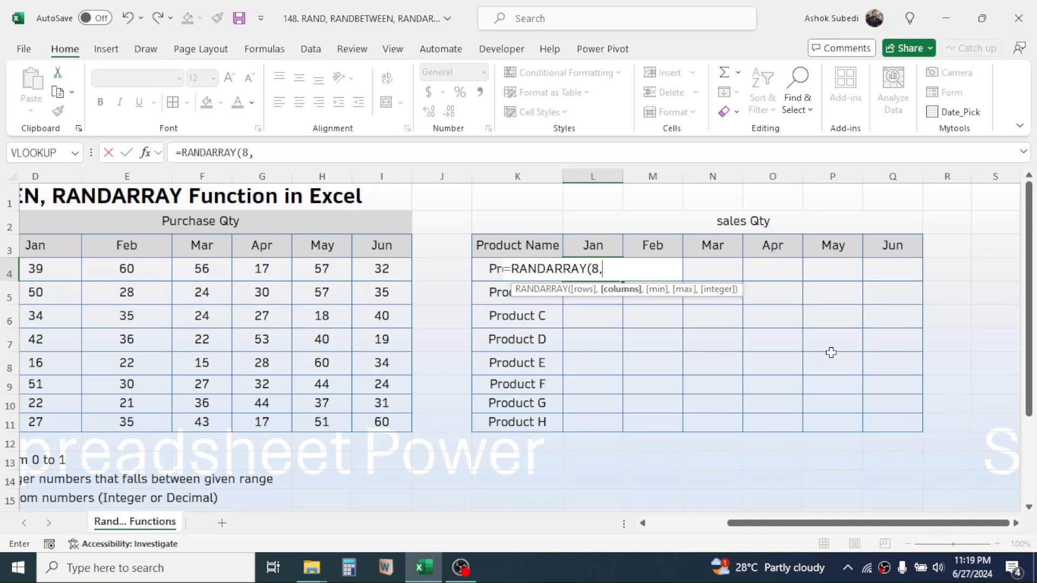
pyautogui.write('6,12')
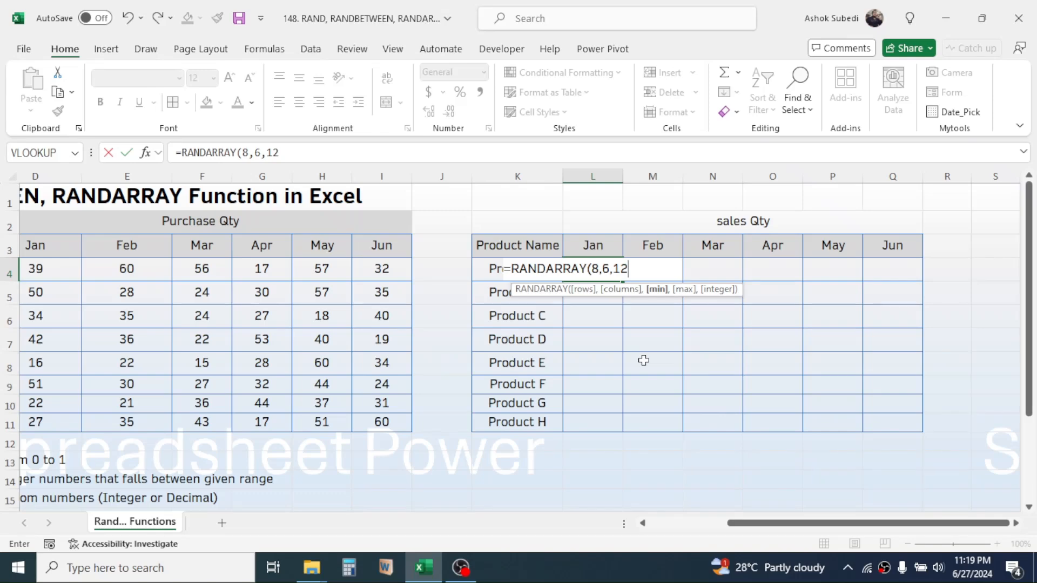
pyautogui.write(',')
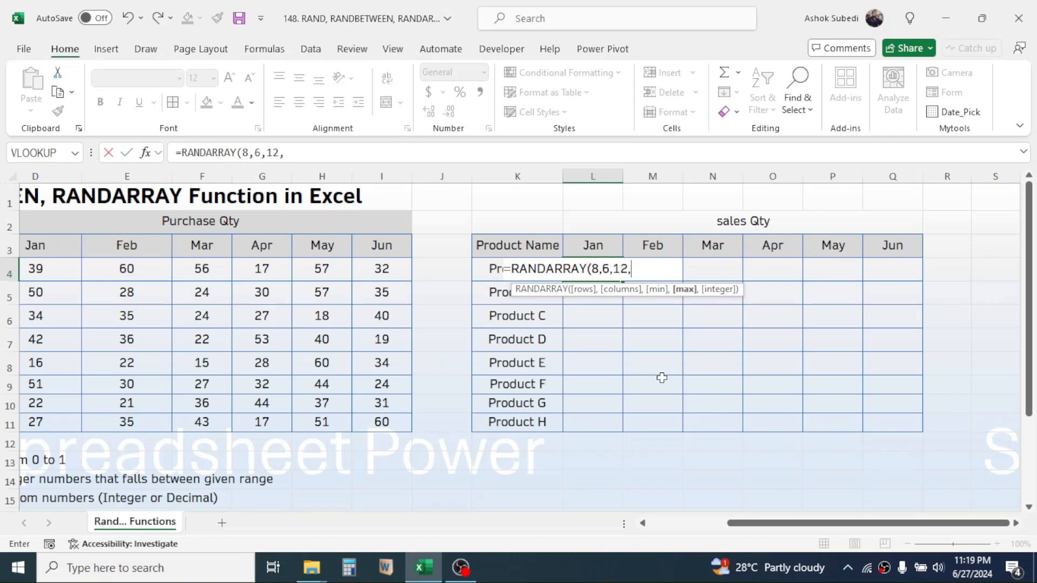
pyautogui.write('60,')
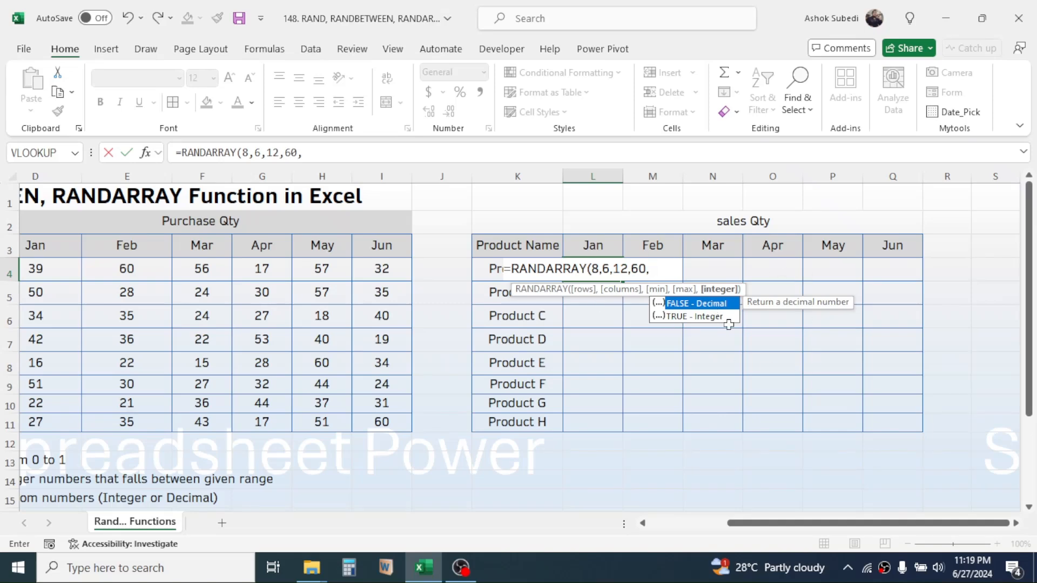
pyautogui.doubleClick(701, 319)
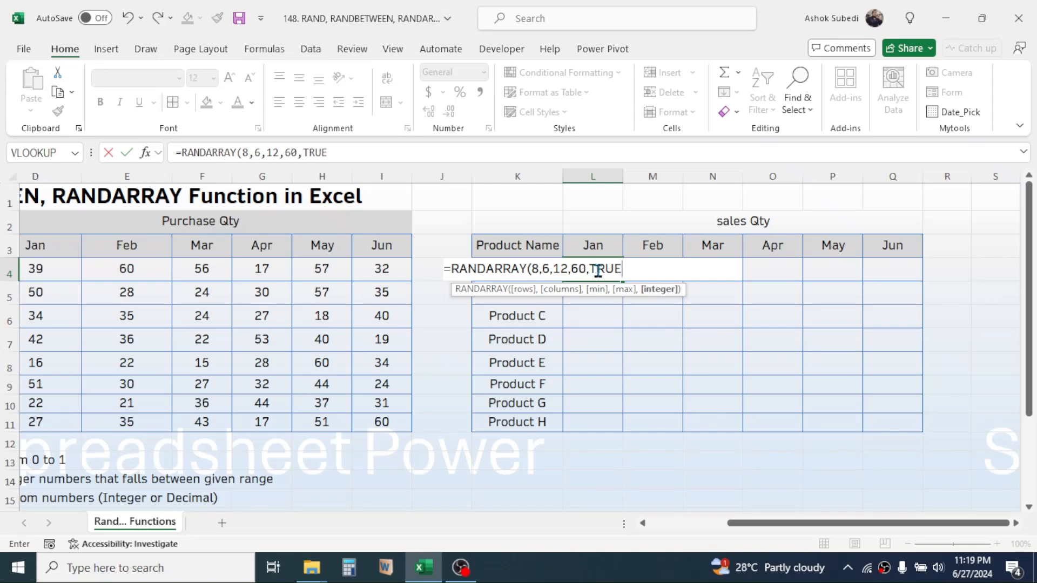
pyautogui.write(')')
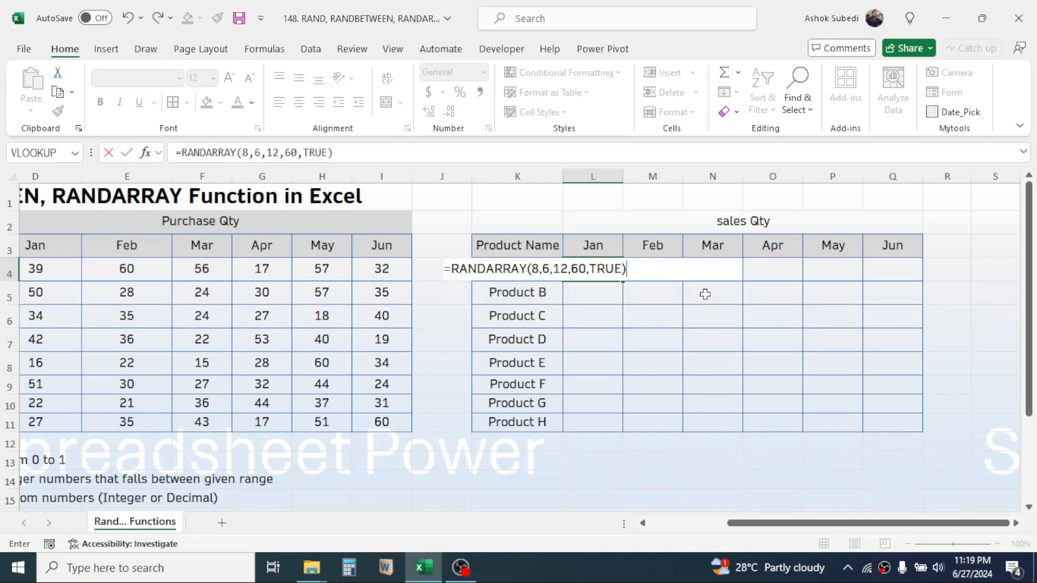
pyautogui.press('Return')
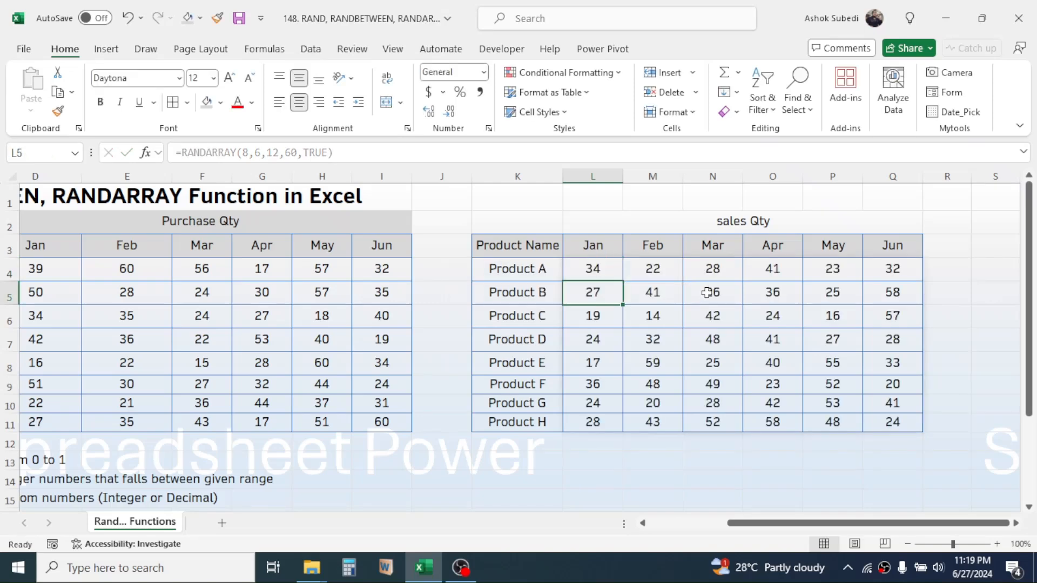
# - Replace the RANDARRAY results in L4:Q11 with fixed values using Paste Special Values, and clear the copy selection
pyautogui.click(762, 336)
pyautogui.moveTo(584, 269); pyautogui.dragTo(891, 416)
pyautogui.click(711, 460)
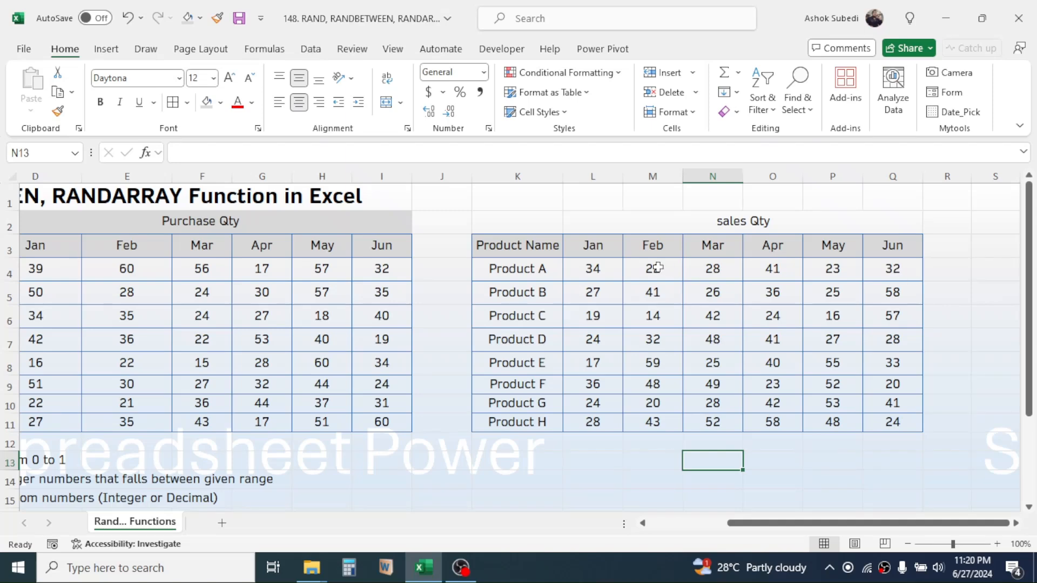
pyautogui.moveTo(590, 268); pyautogui.dragTo(883, 420)
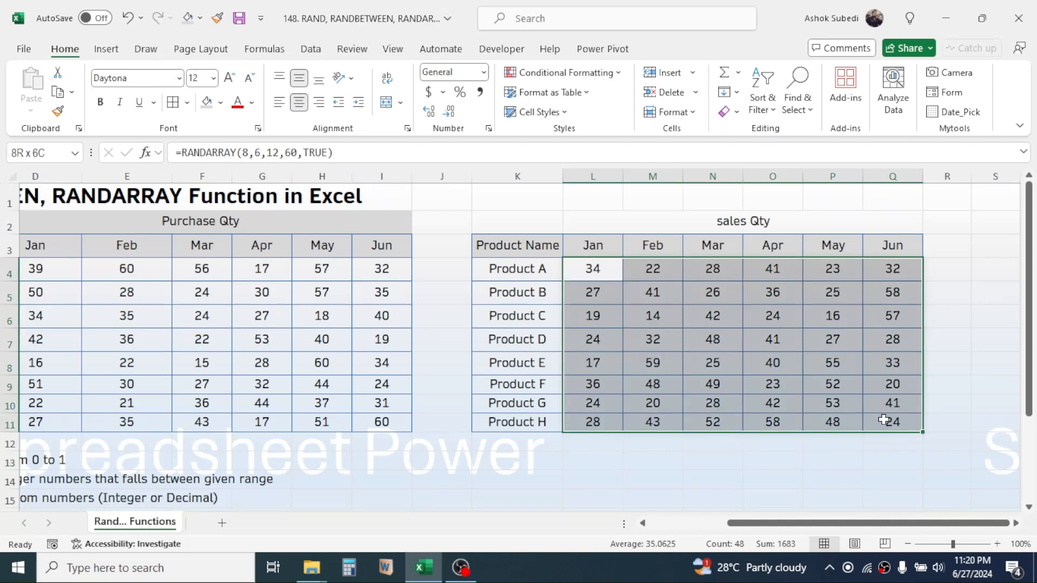
pyautogui.hotkey('ctrl', 'c')
pyautogui.click(593, 266)
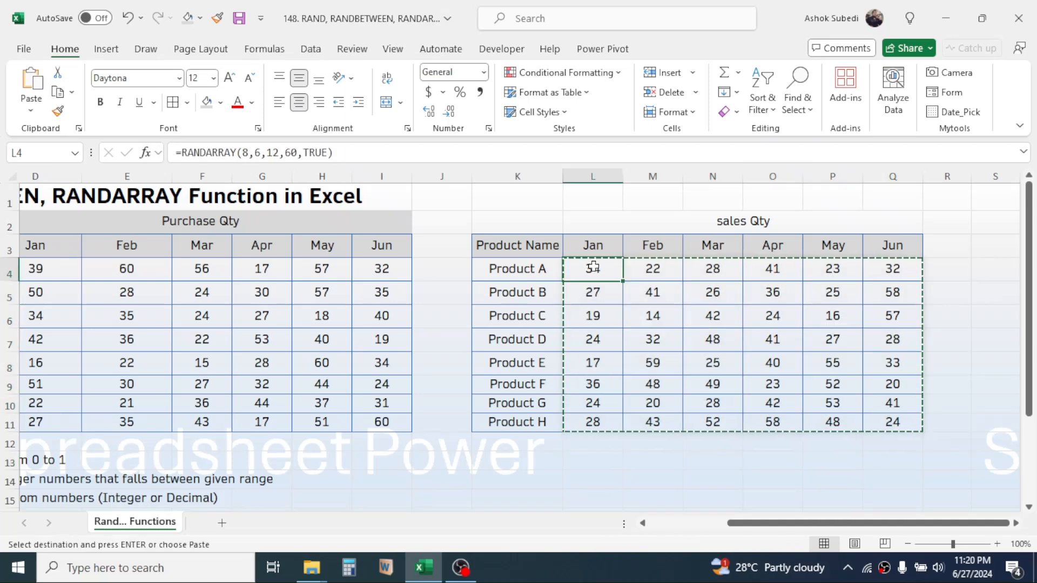
pyautogui.rightClick(592, 266)
pyautogui.click(647, 186)
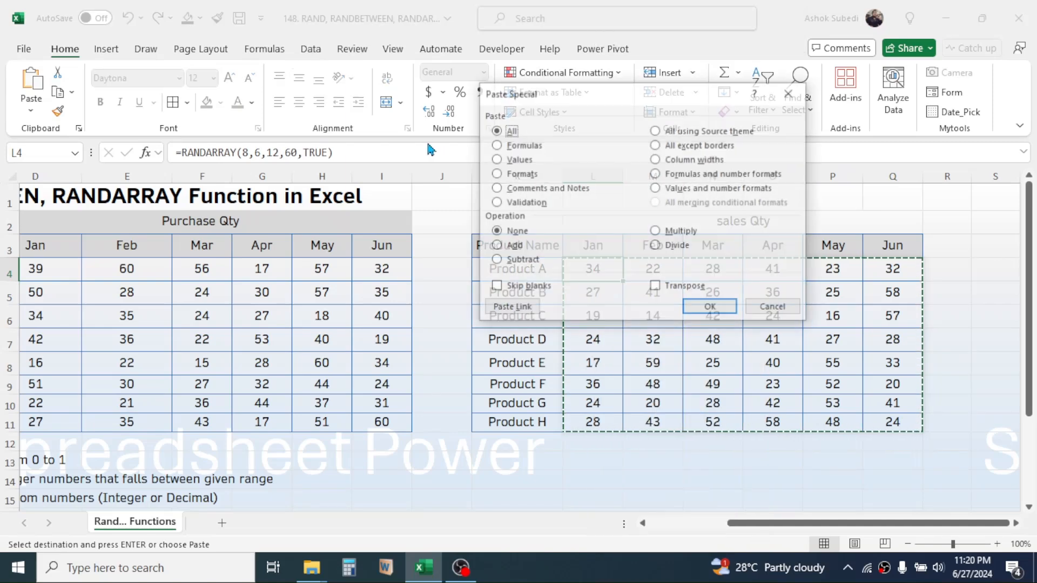
pyautogui.click(505, 159)
pyautogui.click(706, 307)
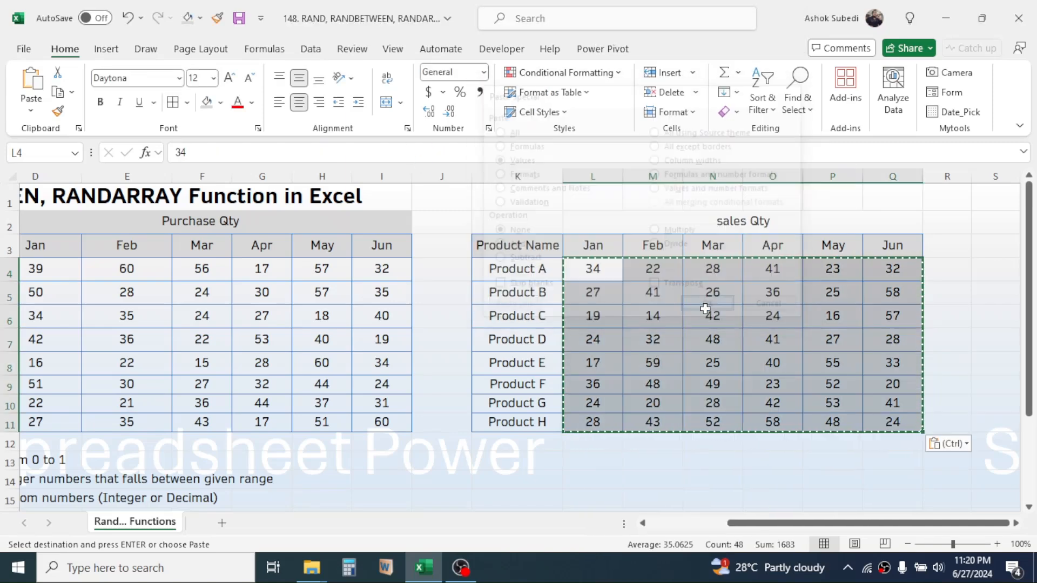
pyautogui.moveTo(772, 532); pyautogui.dragTo(693, 532)
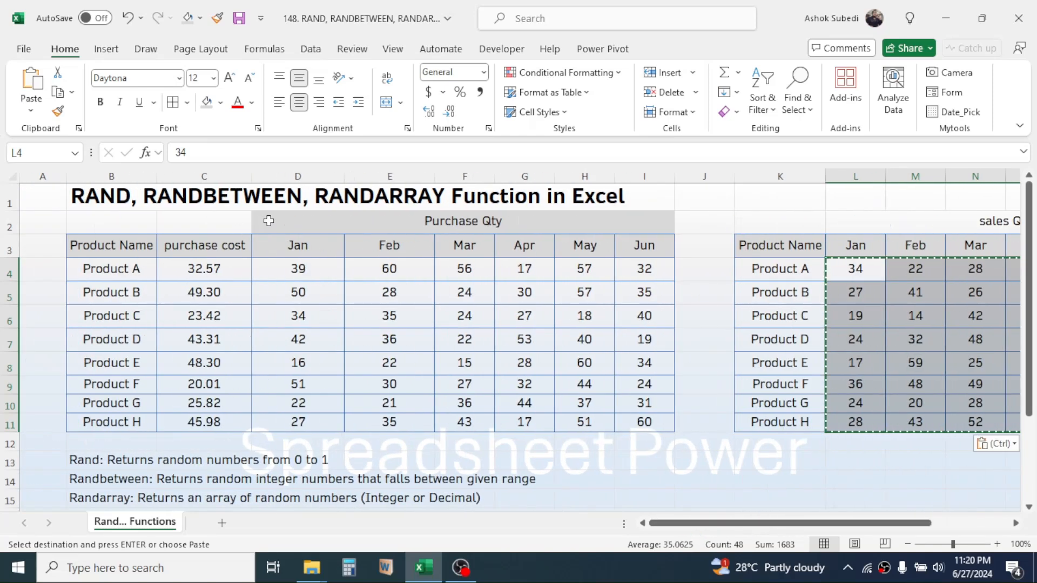
pyautogui.click(788, 200)
pyautogui.press('Escape')
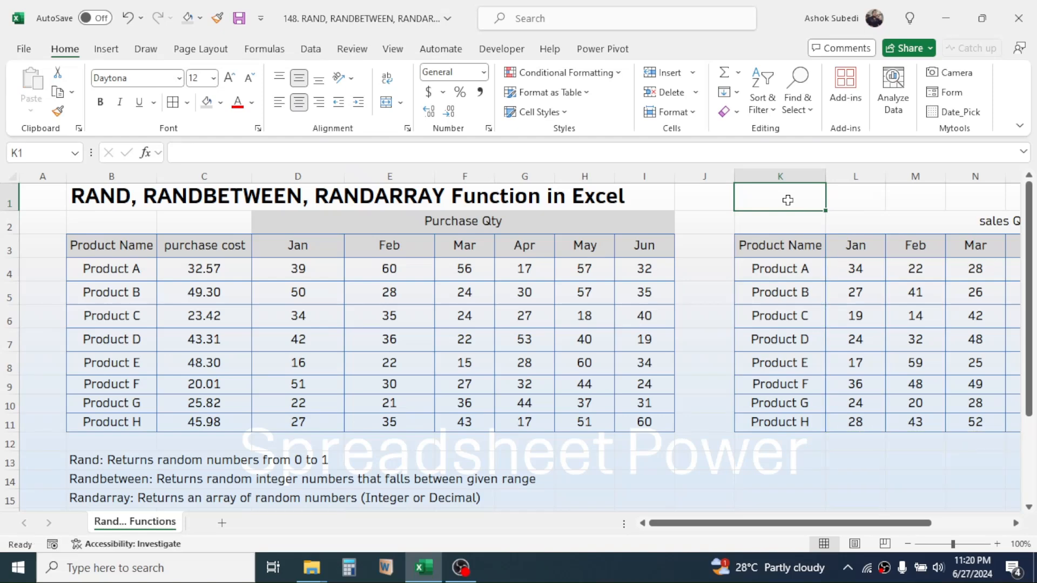